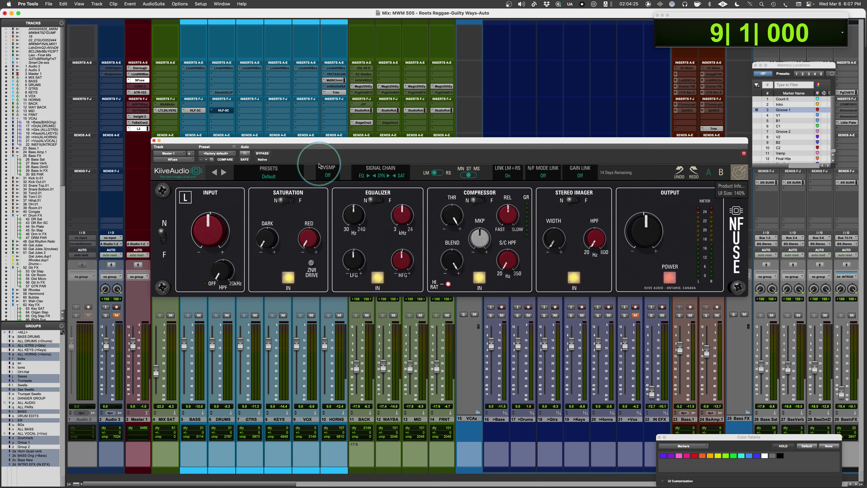
- View the oversampling options, then toggle the LM/RS channel selector to the other side and back
{"action": "left_click", "coordinate": [326, 171]}
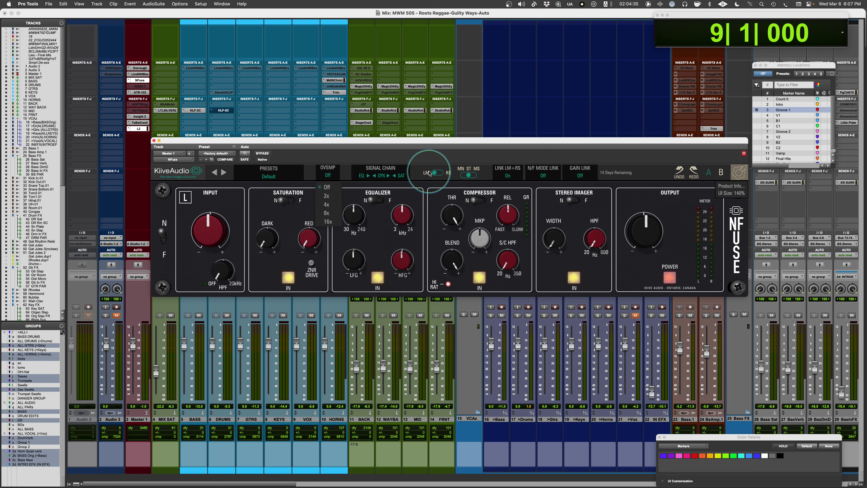
{"action": "left_click", "coordinate": [443, 174]}
{"action": "left_click", "coordinate": [441, 174]}
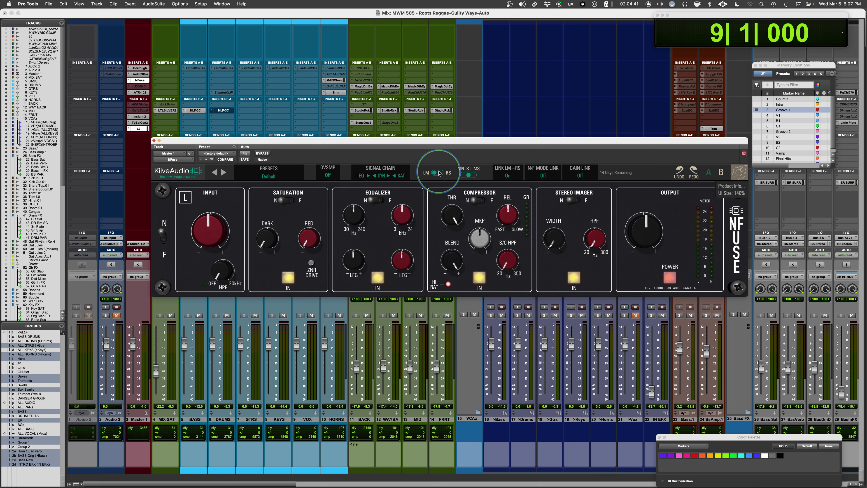
- Switch the processing mode to Dual Mono and back to stereo, and toggle Link LM+RS off and on
{"action": "left_click", "coordinate": [463, 175]}
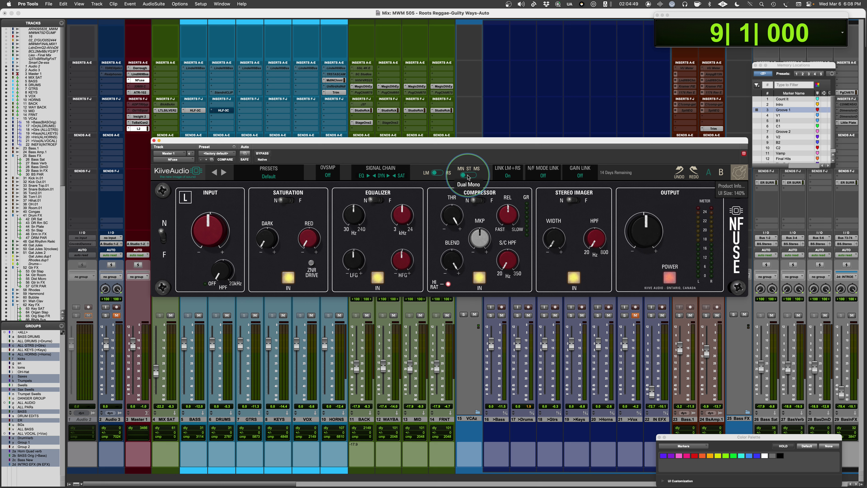
{"action": "left_click", "coordinate": [471, 175]}
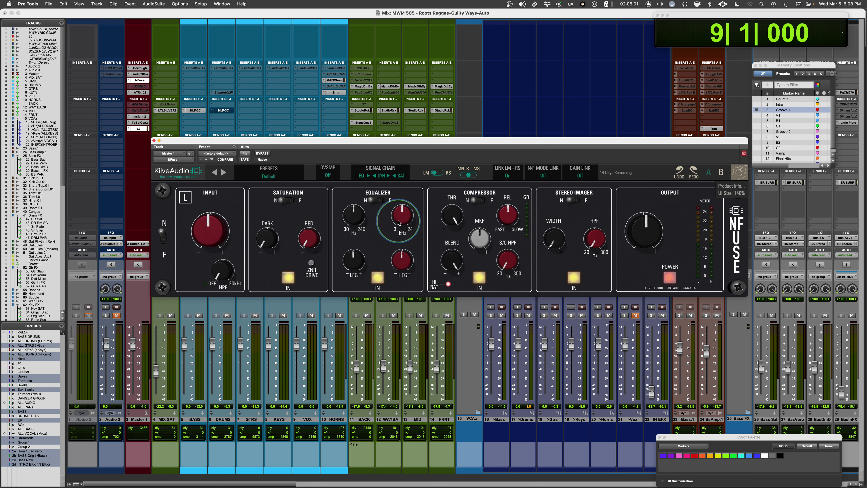
{"action": "left_click", "coordinate": [508, 175]}
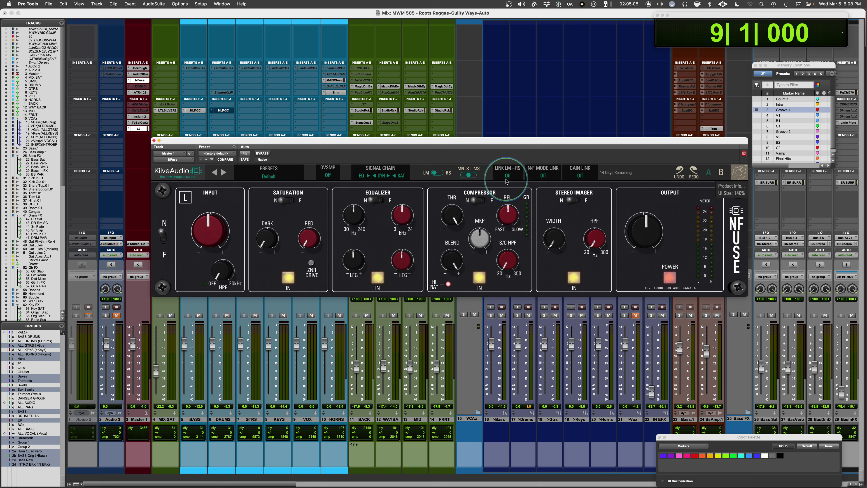
{"action": "left_click", "coordinate": [507, 181]}
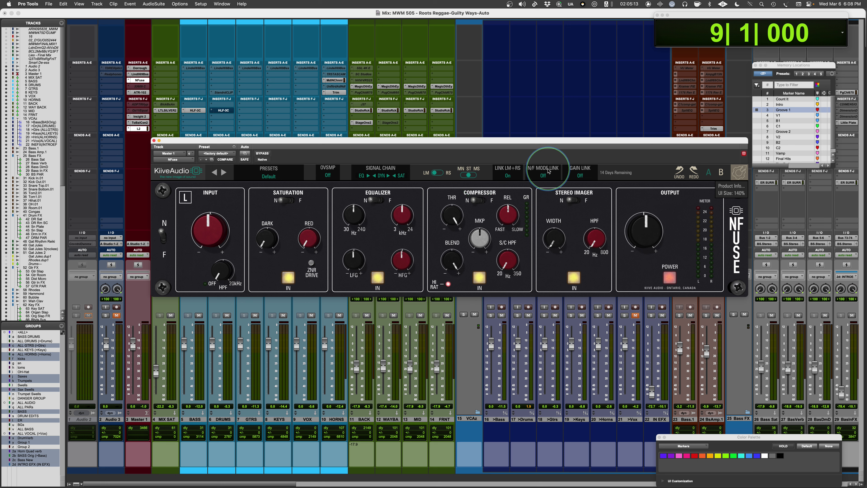
- With N/F Mode Link on, switch all the plugin's sections to F mode and back to N
{"action": "left_click", "coordinate": [163, 236]}
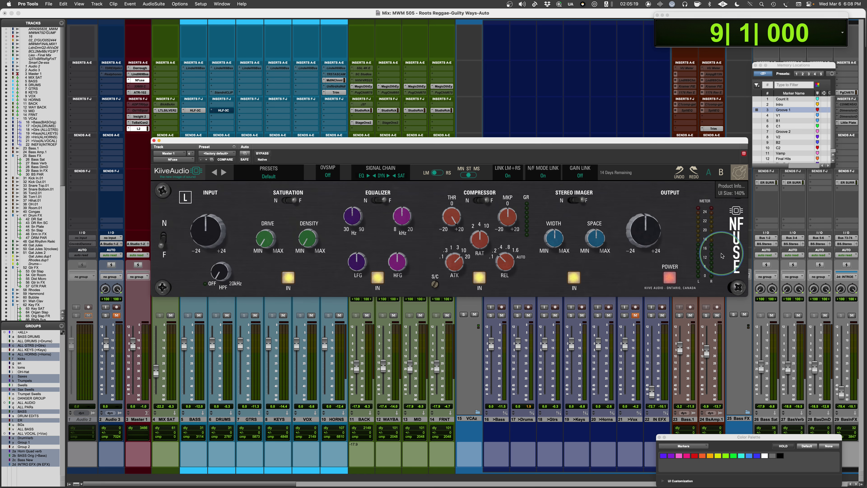
{"action": "left_click", "coordinate": [164, 239]}
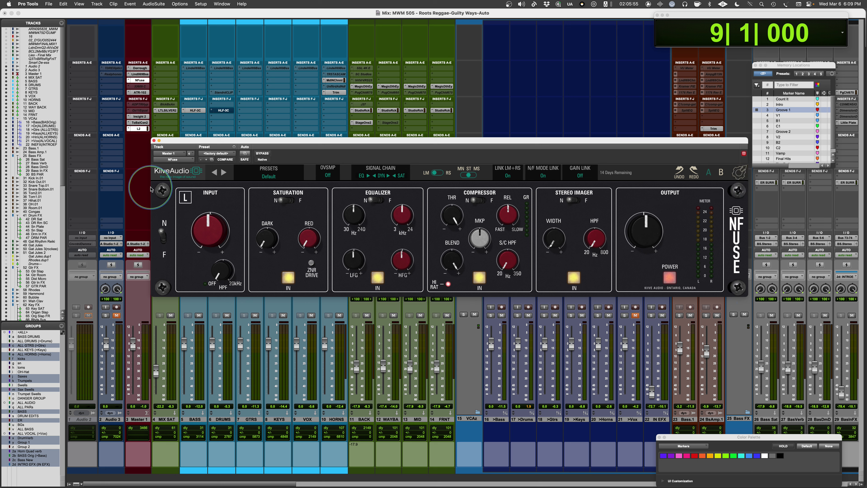
- Try the input HPF knob and toggle the saturation section's ZNR Drive on and off
{"action": "mouse_move", "coordinate": [172, 175]}
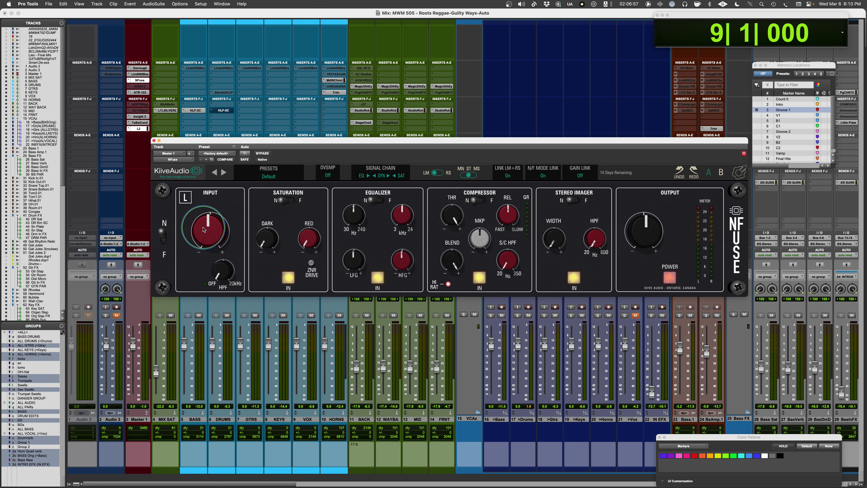
{"action": "left_click_drag", "start_coordinate": [238, 273], "coordinate": [219, 276]}
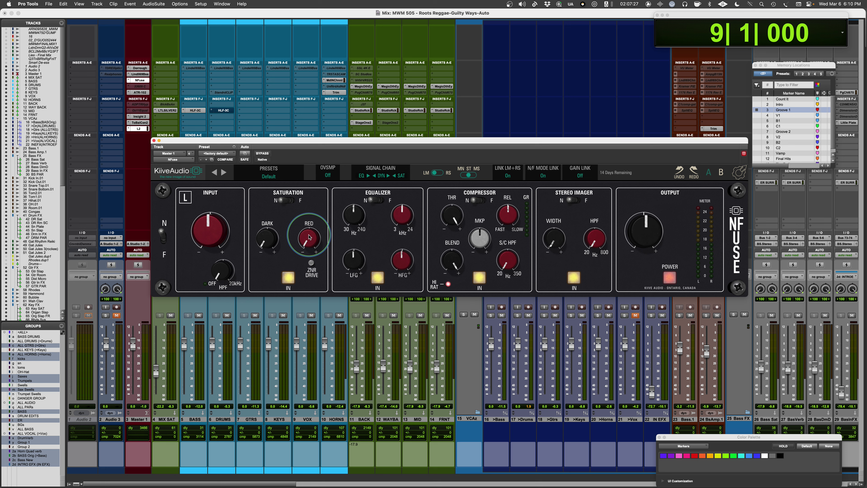
{"action": "left_click", "coordinate": [311, 266]}
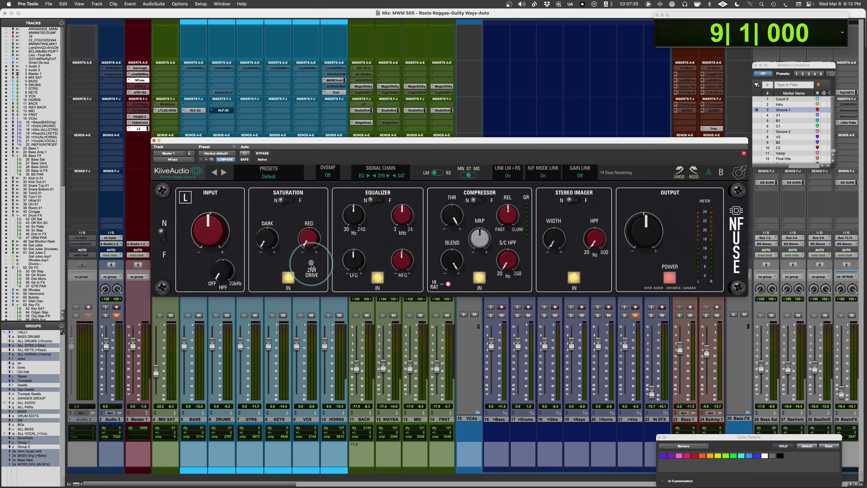
{"action": "left_click", "coordinate": [312, 265]}
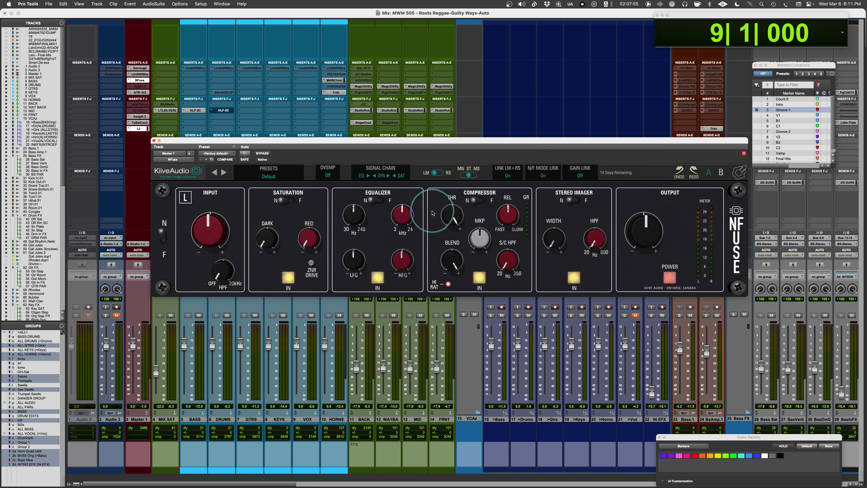
- Try the compressor's HI RAT switch and toggle the plugin's power off and on
{"action": "left_click", "coordinate": [447, 285]}
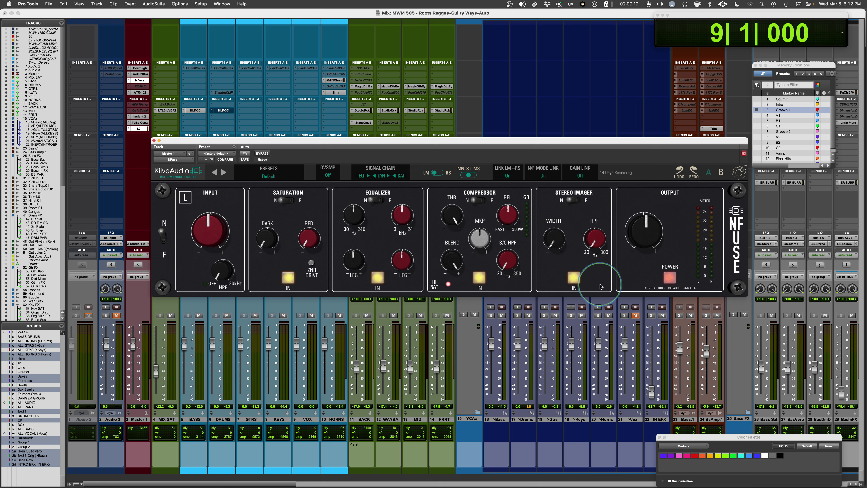
{"action": "left_click", "coordinate": [675, 281]}
{"action": "left_click", "coordinate": [675, 281]}
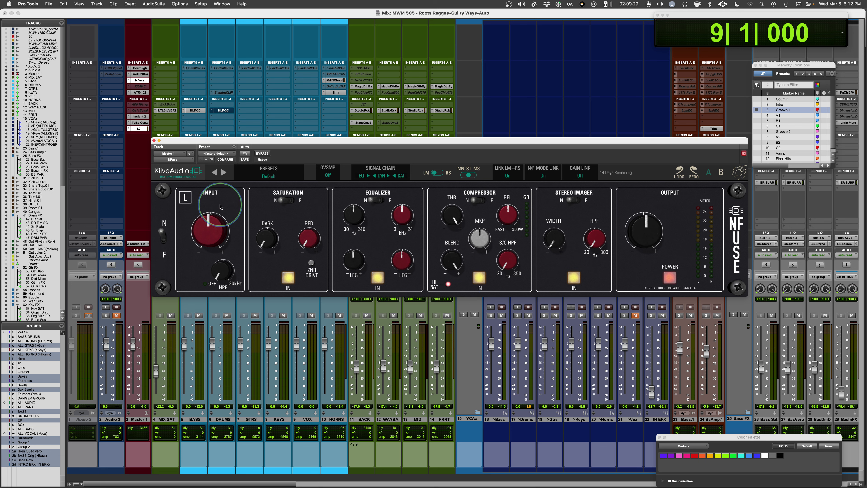
- Switch the whole plugin to F mode and try the saturation Density knob
{"action": "left_click", "coordinate": [163, 241]}
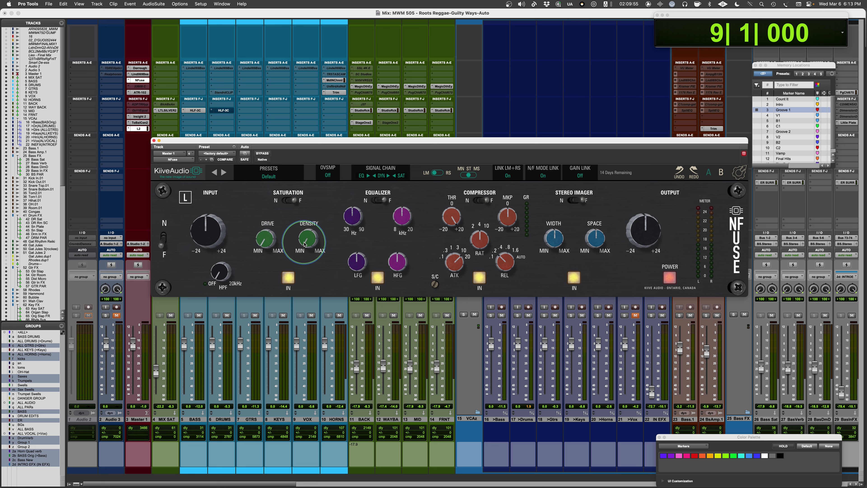
{"action": "mouse_move", "coordinate": [306, 246]}
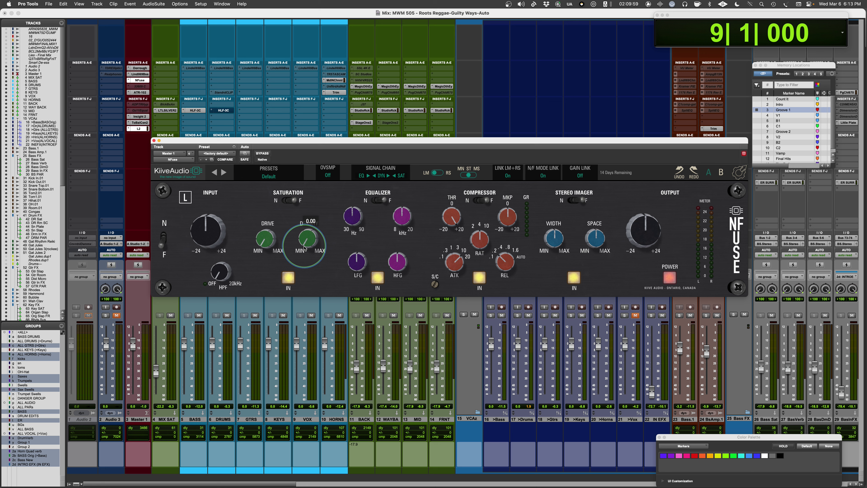
{"action": "left_click_drag", "start_coordinate": [304, 248], "coordinate": [308, 294]}
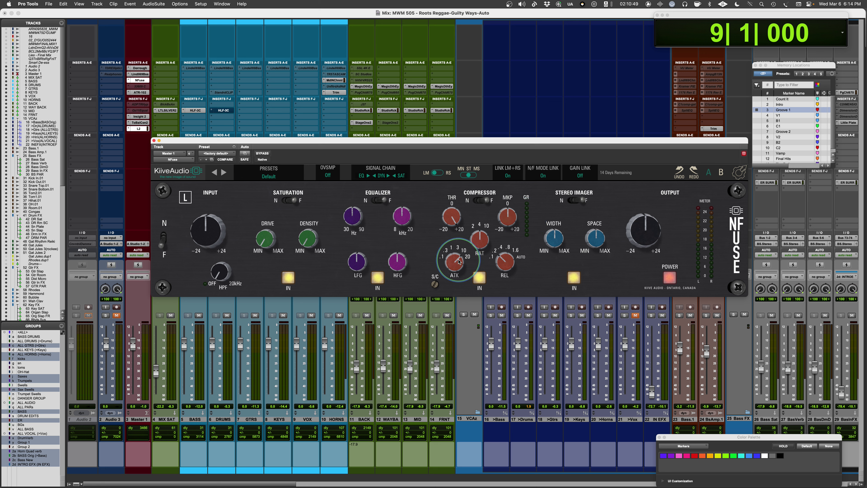
- With N/F Mode Link off, toggle only the compressor section between N and F modes, ending in F
{"action": "left_click", "coordinate": [479, 202]}
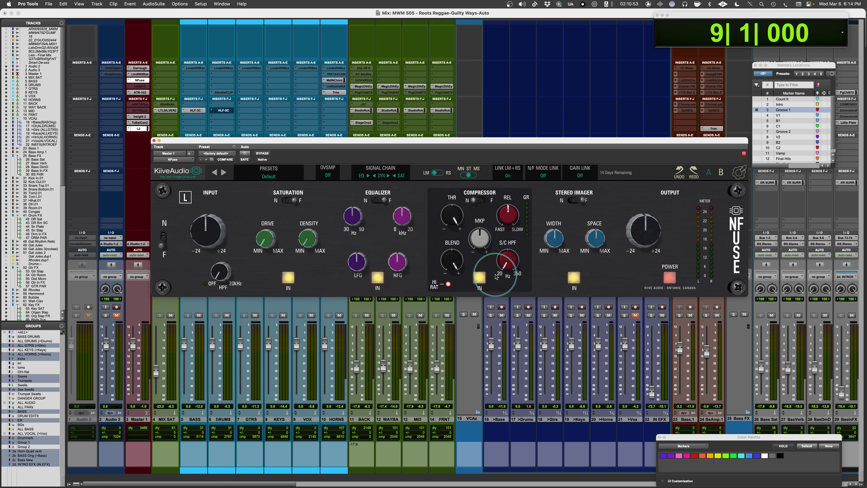
{"action": "left_click", "coordinate": [479, 202]}
{"action": "left_click", "coordinate": [480, 202]}
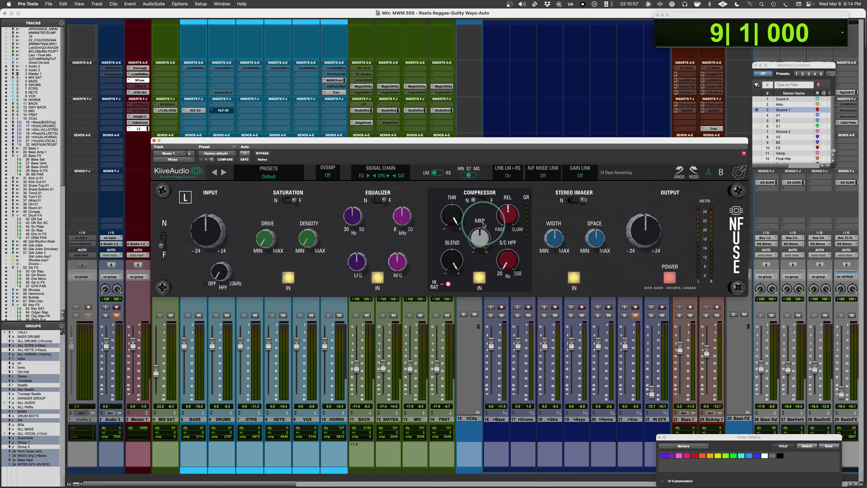
{"action": "left_click", "coordinate": [480, 200]}
{"action": "left_click", "coordinate": [480, 201]}
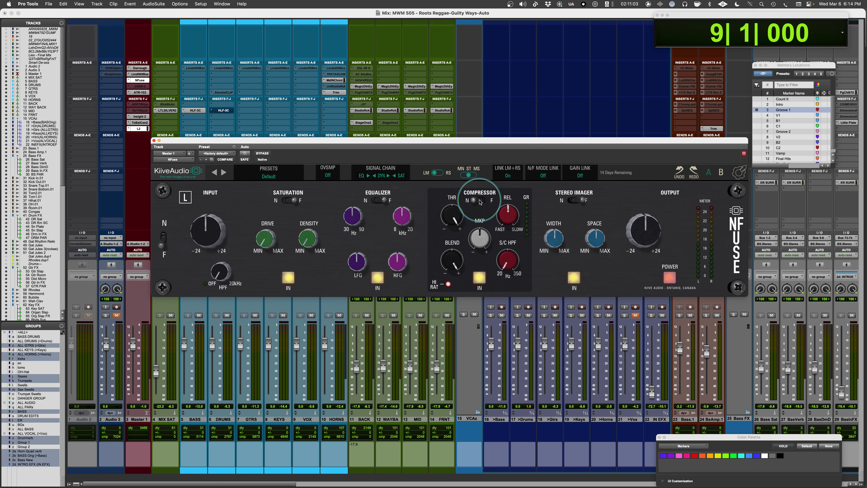
{"action": "left_click", "coordinate": [480, 201]}
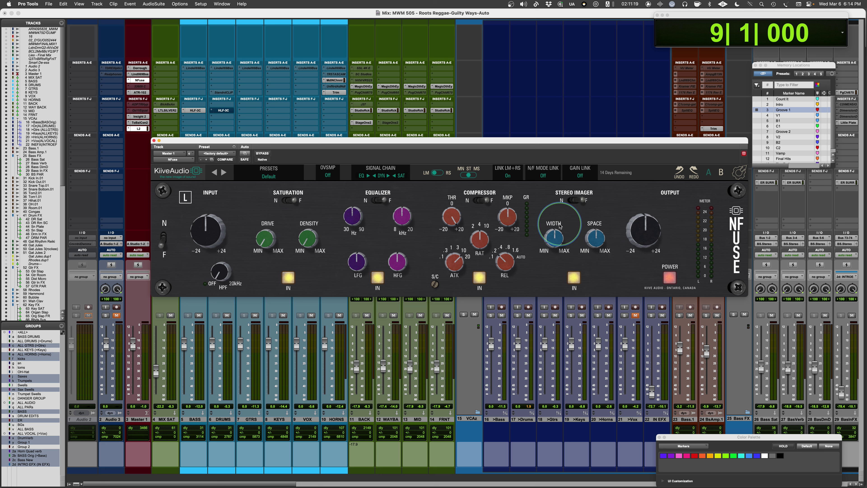
- Try the stereo imager's Width and Space knobs and return them to their middle positions
{"action": "left_click_drag", "start_coordinate": [562, 235], "coordinate": [559, 214]}
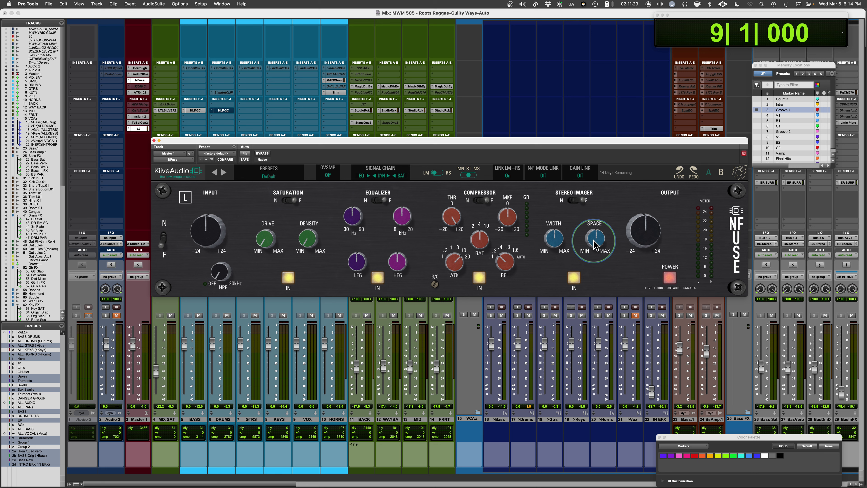
{"action": "left_click_drag", "start_coordinate": [596, 240], "coordinate": [601, 225]}
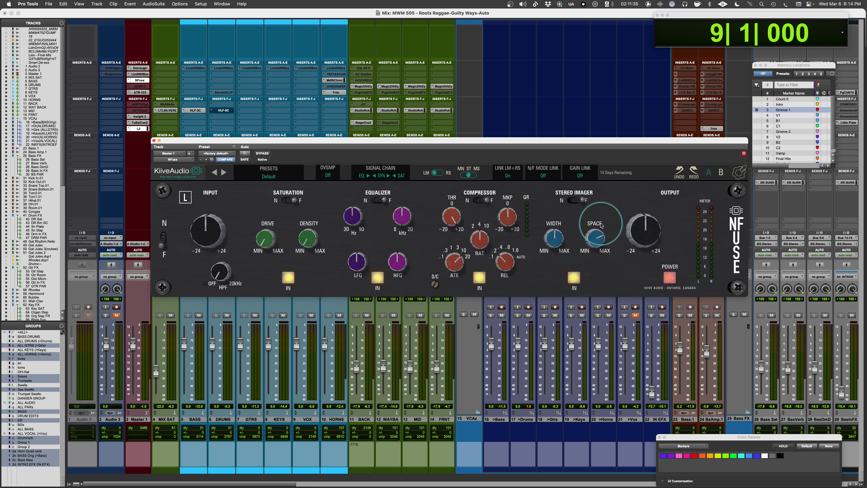
{"action": "left_click_drag", "start_coordinate": [601, 226], "coordinate": [592, 278]}
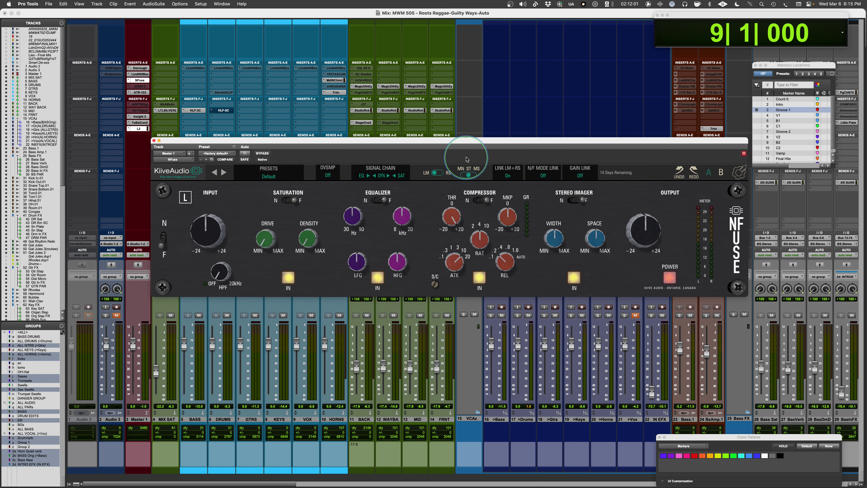
- Move the NFUSE plugin window higher over the mixer, then toggle the input section to N mode and back to F
{"action": "left_click_drag", "start_coordinate": [468, 145], "coordinate": [489, 115]}
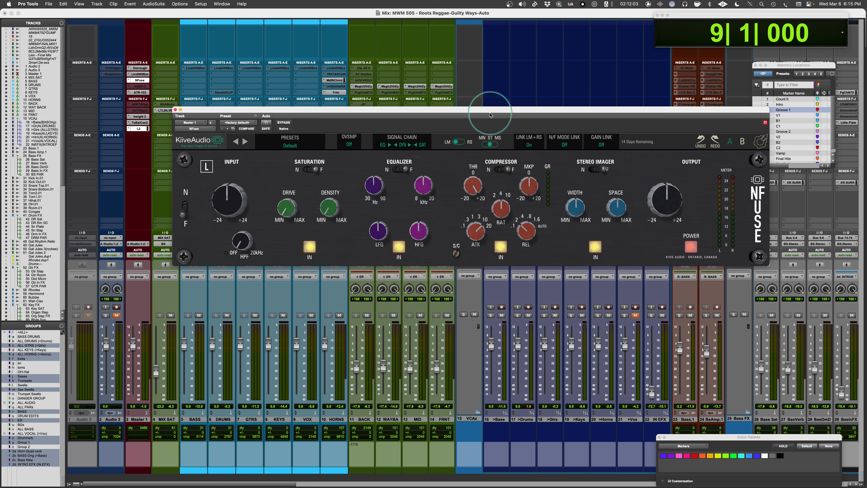
{"action": "left_click", "coordinate": [185, 209]}
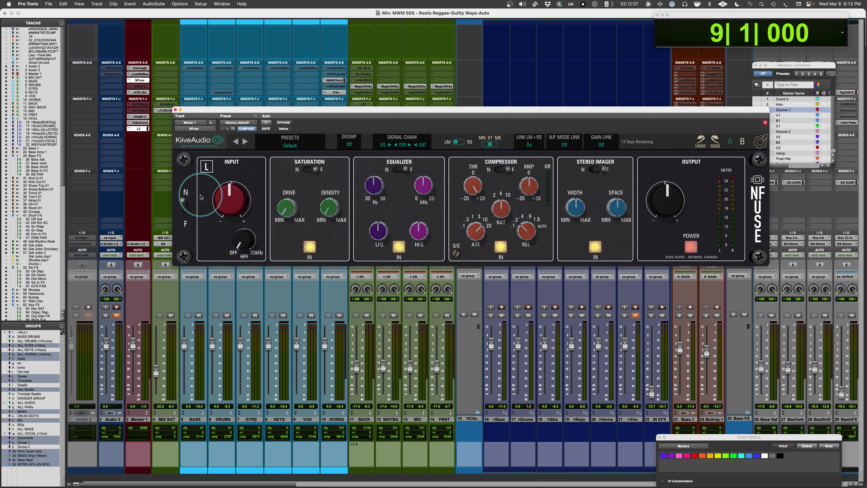
{"action": "left_click", "coordinate": [185, 206]}
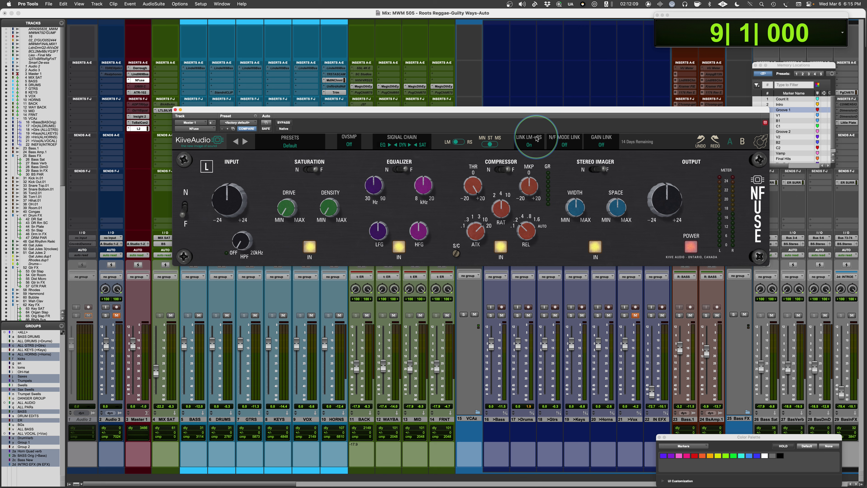
- Turn on N/F Mode Link and switch all sections together between N and F modes, ending in N
{"action": "left_click", "coordinate": [567, 146]}
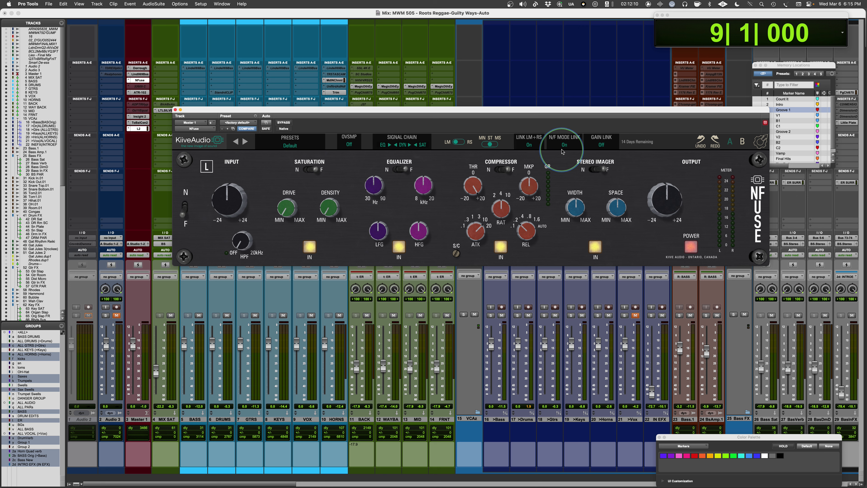
{"action": "left_click", "coordinate": [183, 206]}
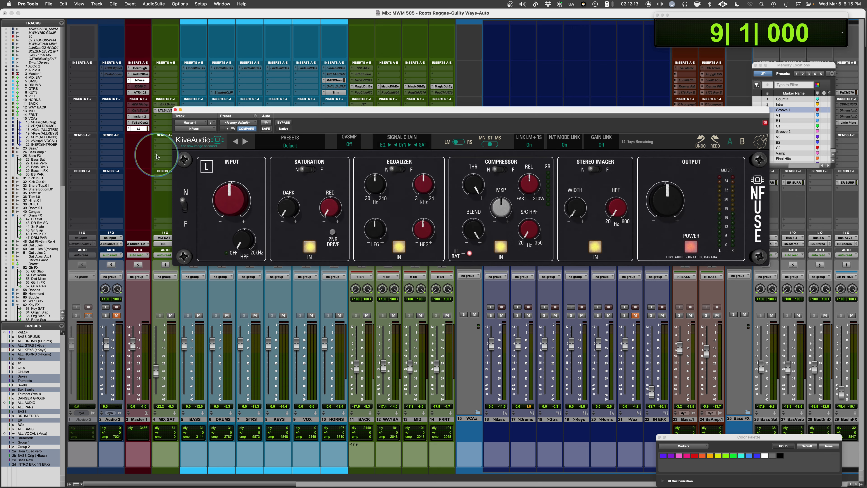
{"action": "left_click", "coordinate": [392, 170]}
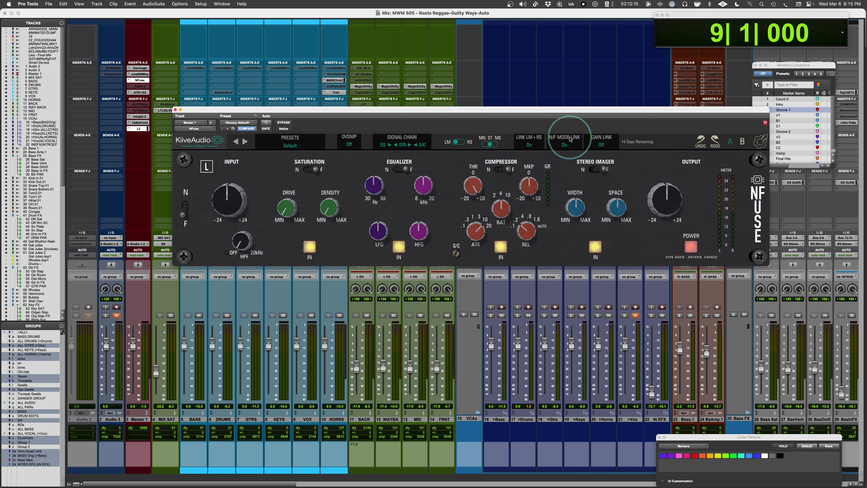
{"action": "left_click", "coordinate": [185, 206]}
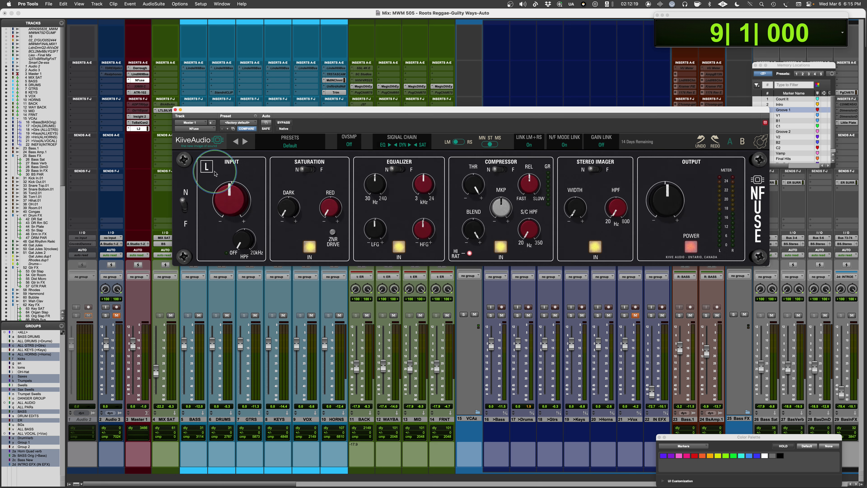
- Toggle only the saturation section between N and F modes, ending in F
{"action": "left_click", "coordinate": [307, 170]}
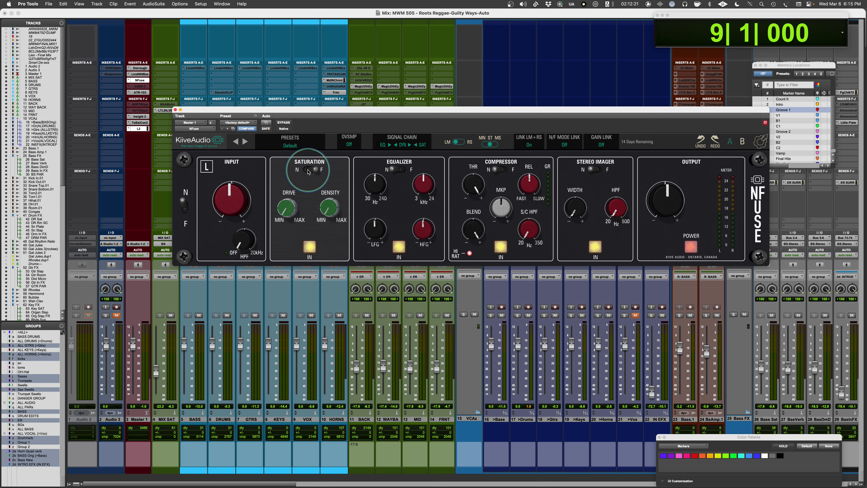
{"action": "left_click", "coordinate": [564, 143]}
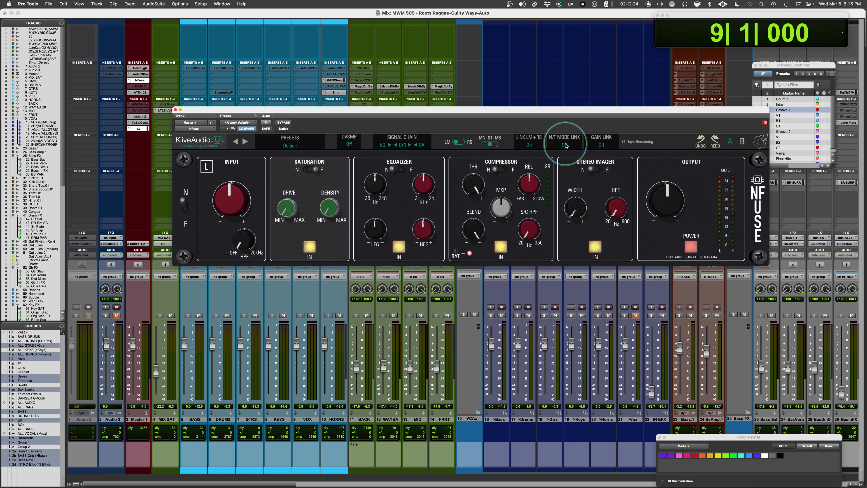
{"action": "left_click", "coordinate": [310, 169]}
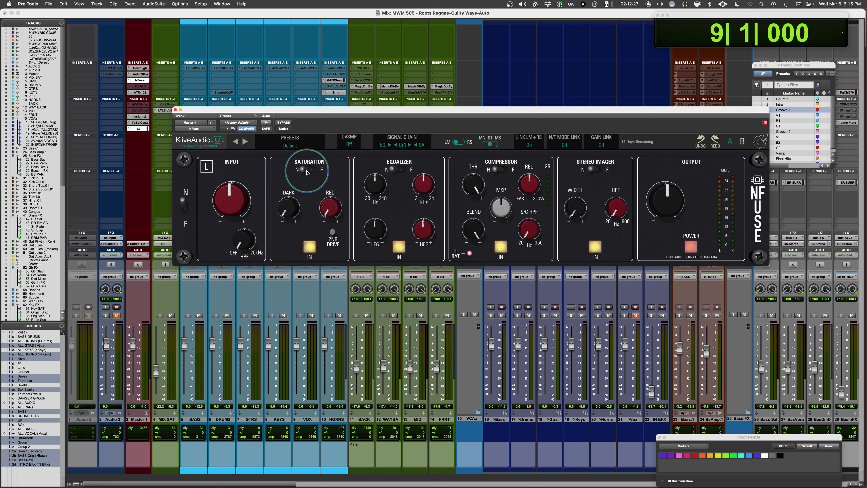
{"action": "left_click", "coordinate": [311, 170]}
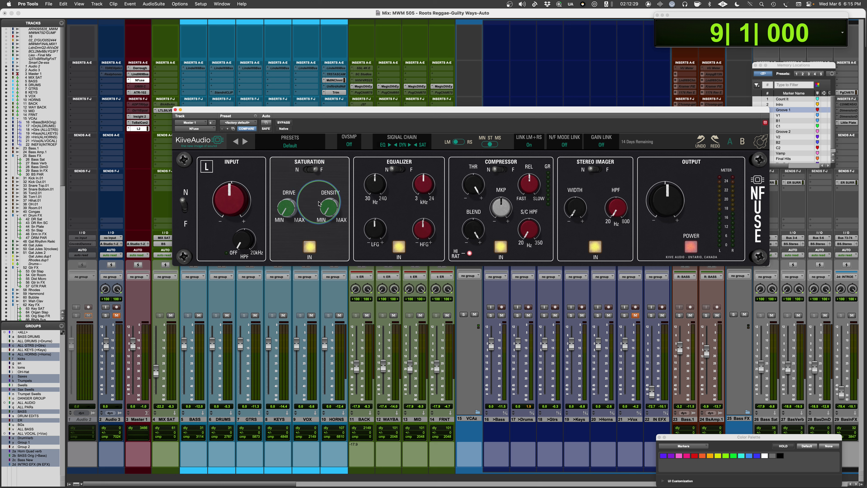
- Toggle the saturation section between F and N modes, ending in N
{"action": "left_click_drag", "start_coordinate": [329, 214], "coordinate": [298, 189]}
{"action": "left_click", "coordinate": [310, 170]}
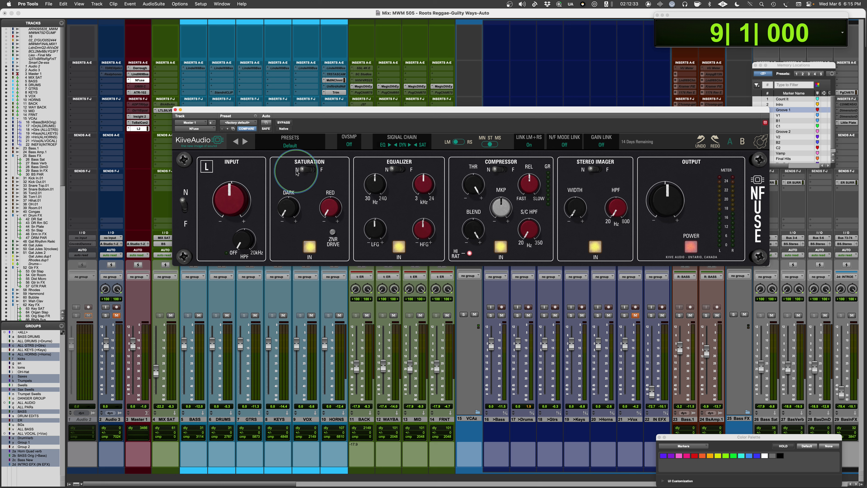
{"action": "left_click", "coordinate": [310, 170]}
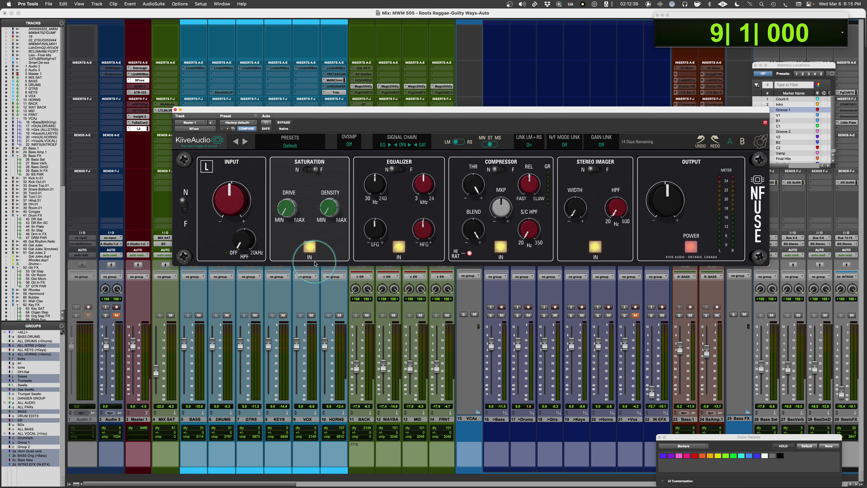
{"action": "left_click", "coordinate": [309, 170]}
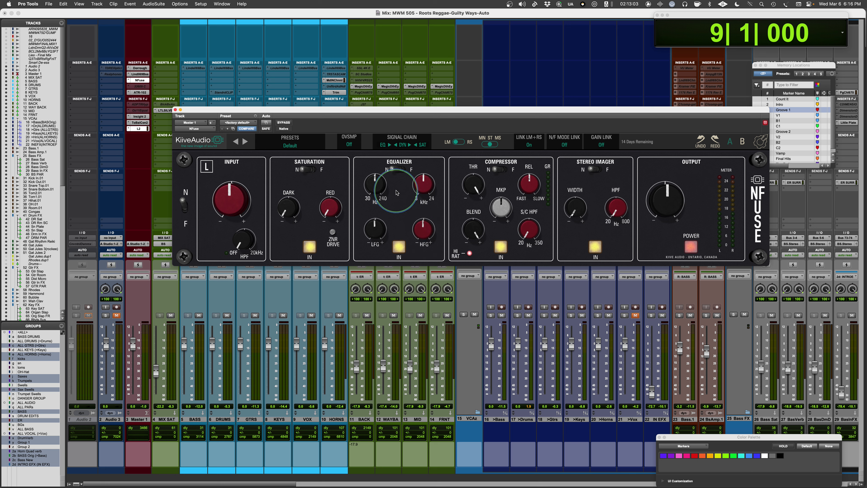
- During playback, set the equalizer's low frequency to about 169 Hz, boost both the low and high gains, and lower the high frequency
{"action": "key", "text": "space"}
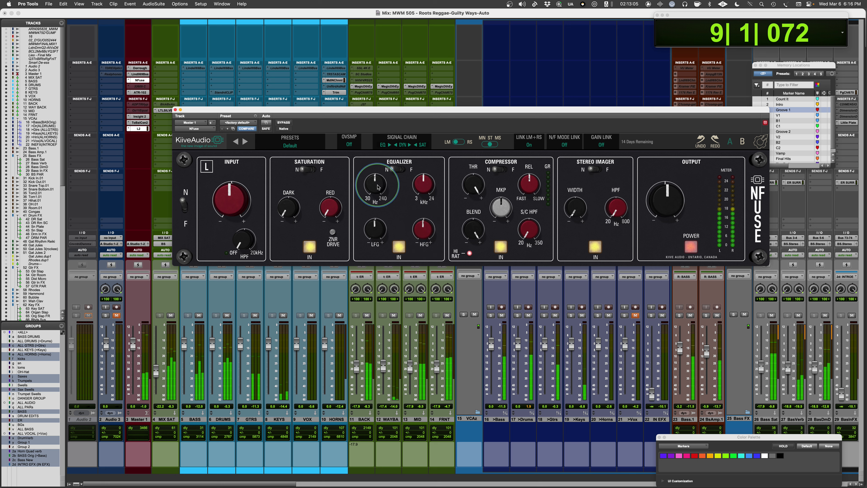
{"action": "left_click_drag", "start_coordinate": [375, 180], "coordinate": [380, 161]}
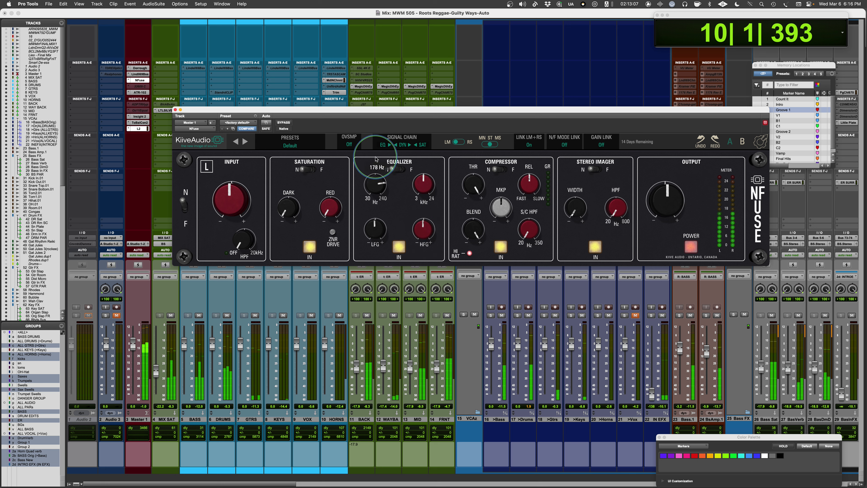
{"action": "left_click_drag", "start_coordinate": [371, 235], "coordinate": [374, 230]}
{"action": "left_click_drag", "start_coordinate": [376, 187], "coordinate": [377, 198]}
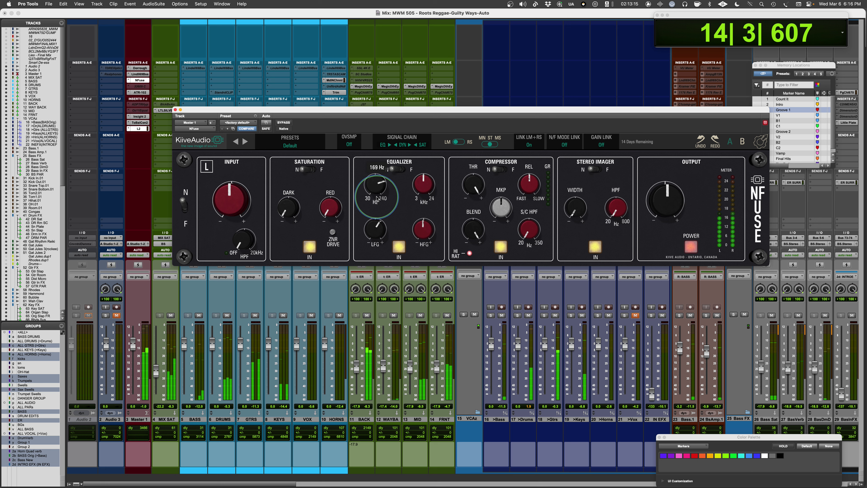
{"action": "left_click_drag", "start_coordinate": [423, 228], "coordinate": [425, 222]}
{"action": "left_click_drag", "start_coordinate": [423, 185], "coordinate": [423, 233]}
- Fine-tune the equalizer's low frequency and set its low gain to about 1.88 dB, comparing the equalizer and the whole plugin off and on
{"action": "left_click", "coordinate": [399, 247]}
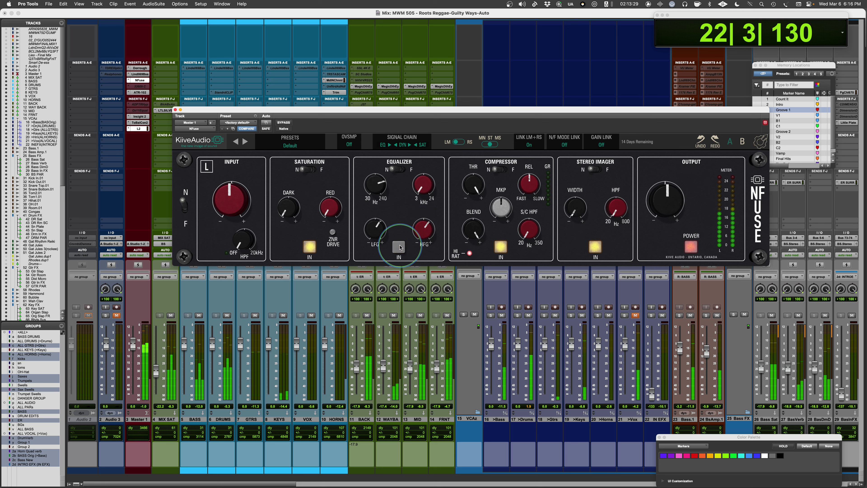
{"action": "left_click", "coordinate": [399, 247]}
{"action": "left_click_drag", "start_coordinate": [369, 193], "coordinate": [374, 190]}
{"action": "left_click_drag", "start_coordinate": [364, 230], "coordinate": [364, 226]}
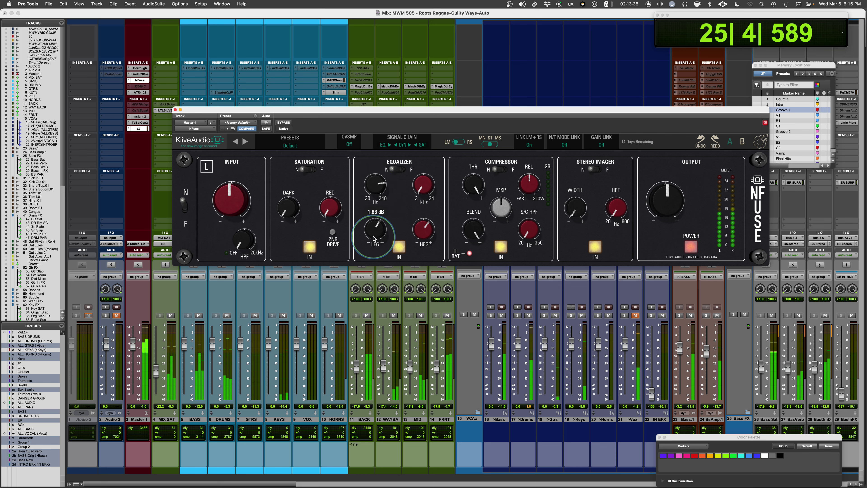
{"action": "left_click", "coordinate": [691, 246]}
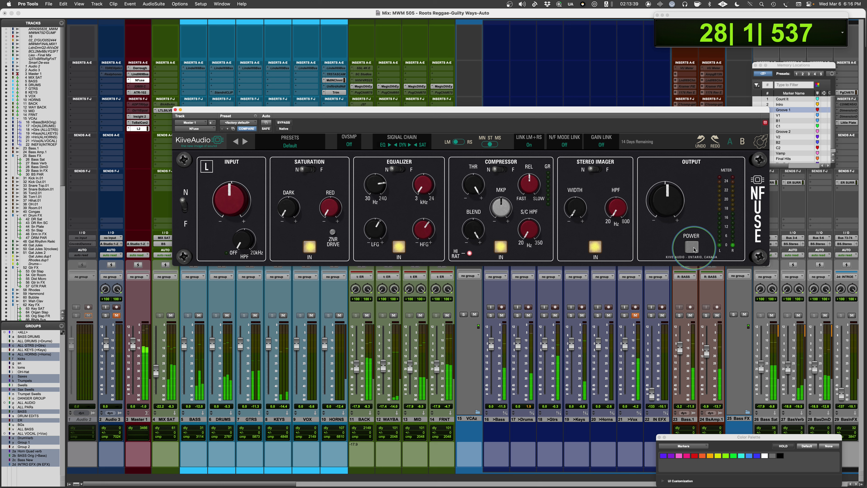
{"action": "left_click", "coordinate": [691, 246]}
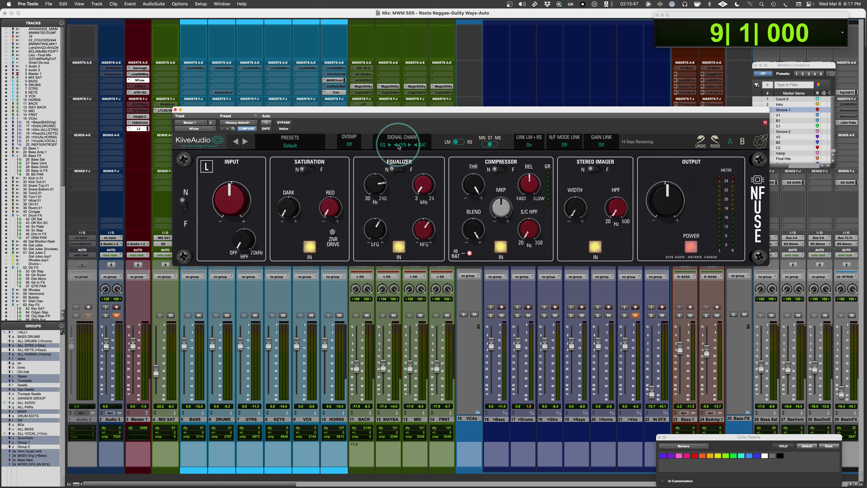
- Try swapping EQ and DYN in the signal chain, then restore the EQ, DYN, SAT order
{"action": "left_click", "coordinate": [390, 146]}
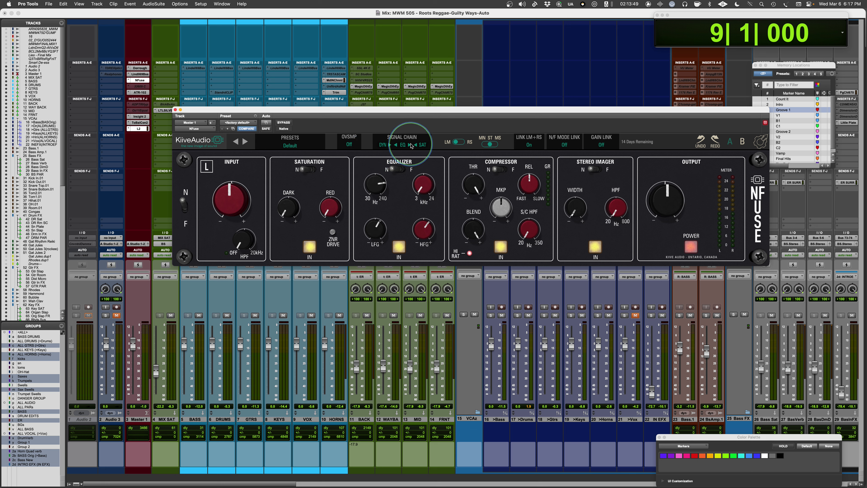
{"action": "left_click", "coordinate": [395, 146]}
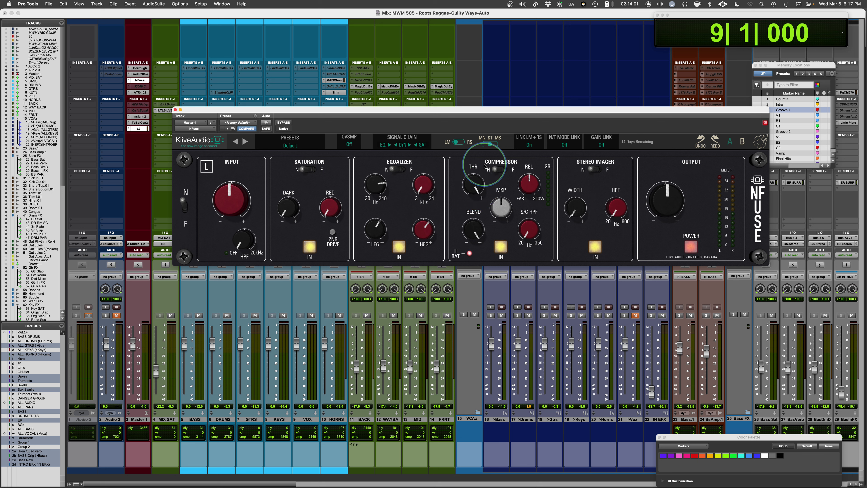
- During playback, turn off the compressor's high ratio and set its threshold to about -18.8 dB
{"action": "key", "text": "space"}
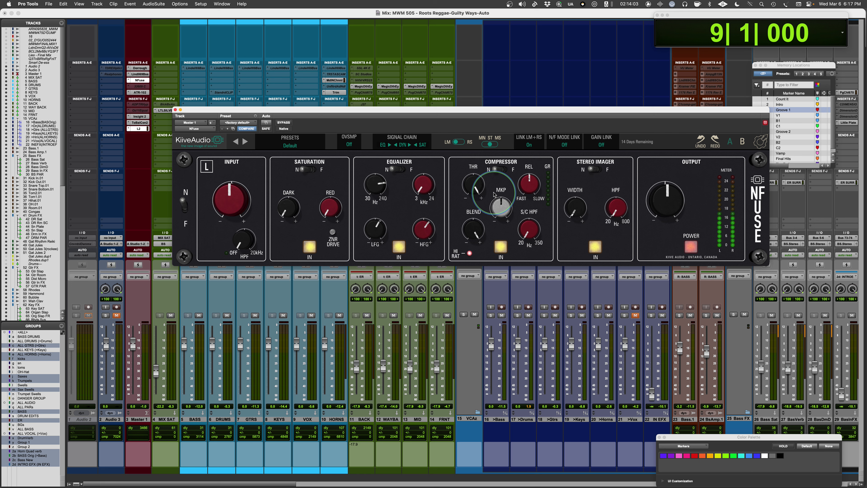
{"action": "mouse_move", "coordinate": [461, 195]}
{"action": "left_mouse_down"}
{"action": "mouse_move", "coordinate": [470, 189]}
{"action": "mouse_move", "coordinate": [470, 210]}
{"action": "left_mouse_up"}
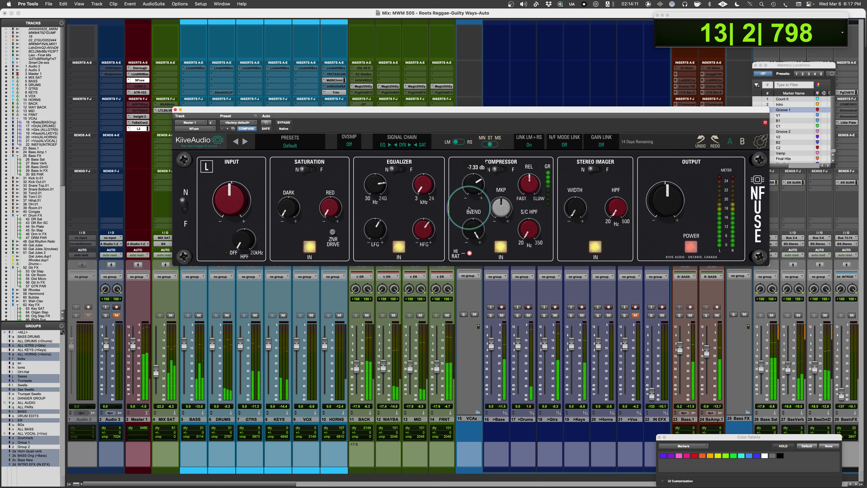
{"action": "left_click", "coordinate": [470, 253]}
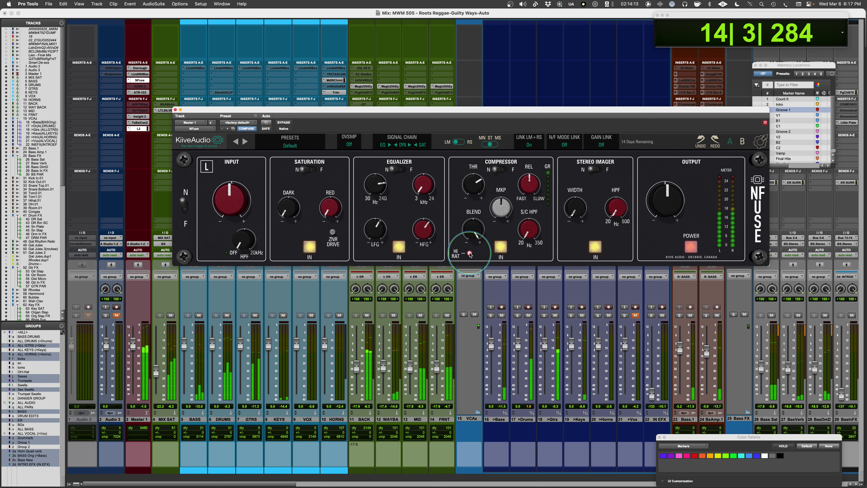
{"action": "left_click_drag", "start_coordinate": [473, 187], "coordinate": [470, 228]}
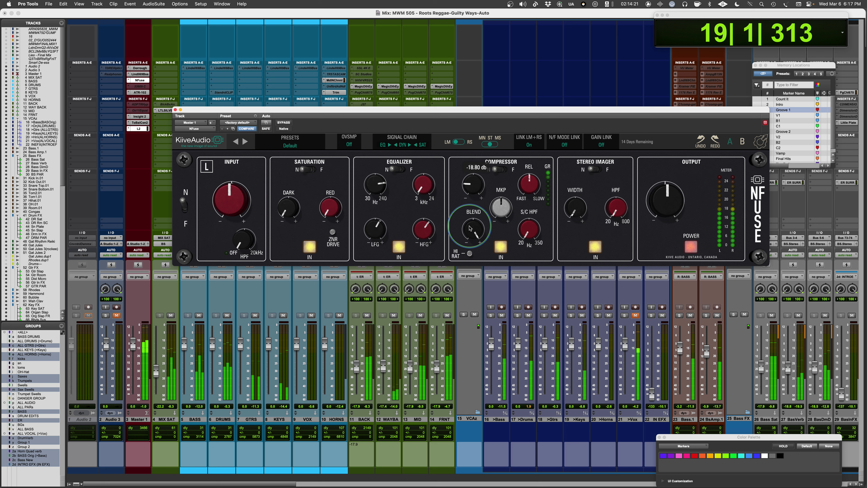
{"action": "left_click_drag", "start_coordinate": [472, 187], "coordinate": [472, 186]}
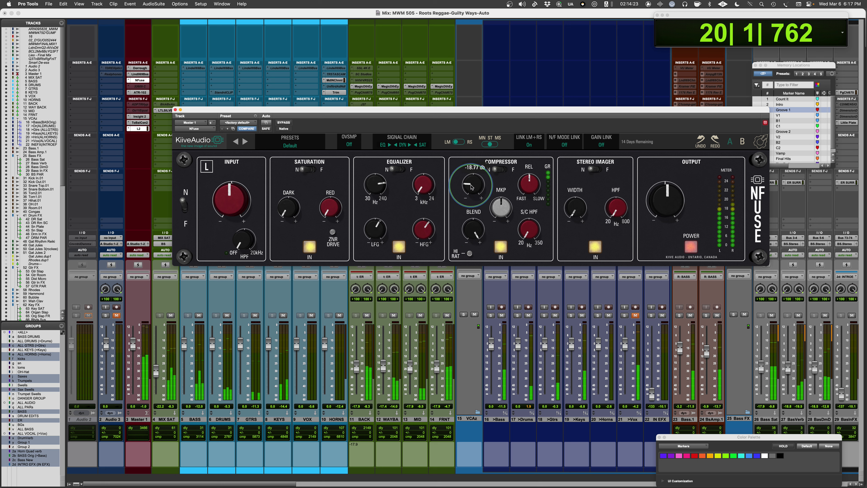
- Set the compressor's release to about 209 ms, makeup gain to about 1.06 dB and threshold to about -19.5 dB, and raise the sidechain high-pass filter
{"action": "left_click_drag", "start_coordinate": [529, 185], "coordinate": [523, 196]}
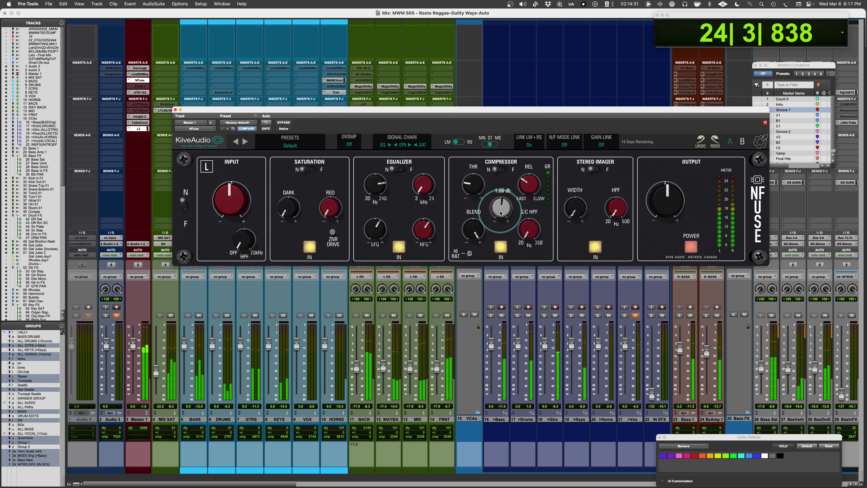
{"action": "left_click_drag", "start_coordinate": [529, 225], "coordinate": [527, 224]}
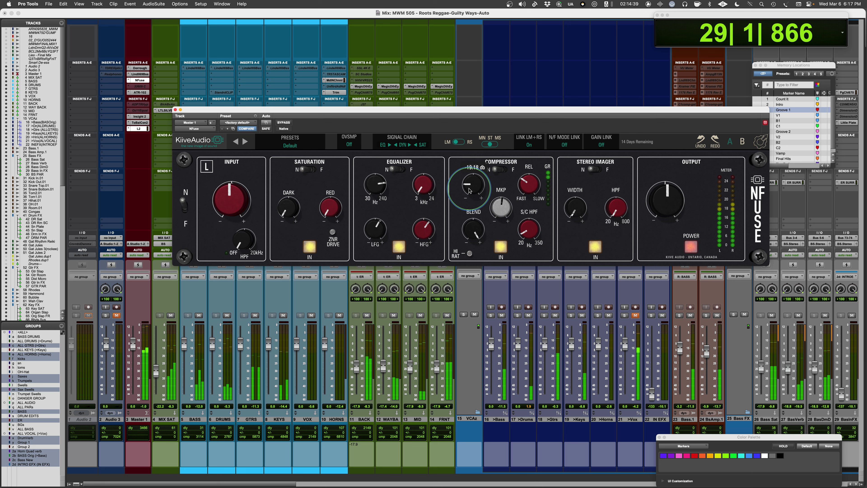
{"action": "left_click_drag", "start_coordinate": [527, 236], "coordinate": [527, 231]}
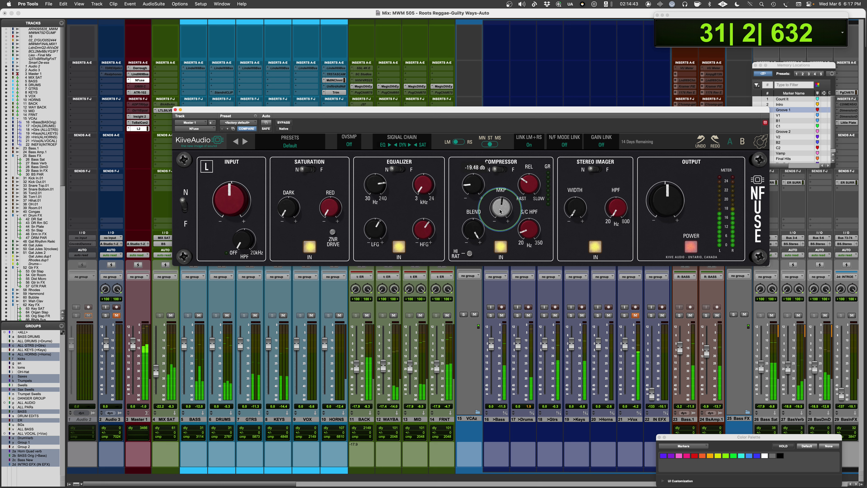
{"action": "mouse_move", "coordinate": [499, 213]}
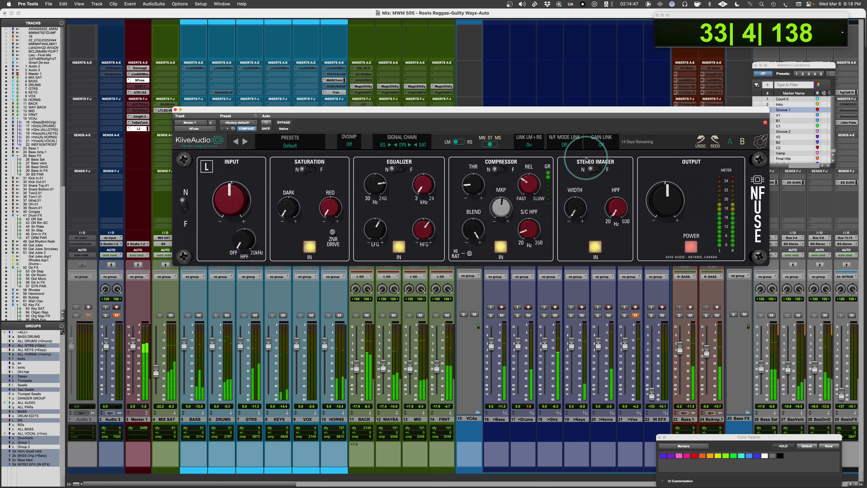
{"action": "key", "text": "space"}
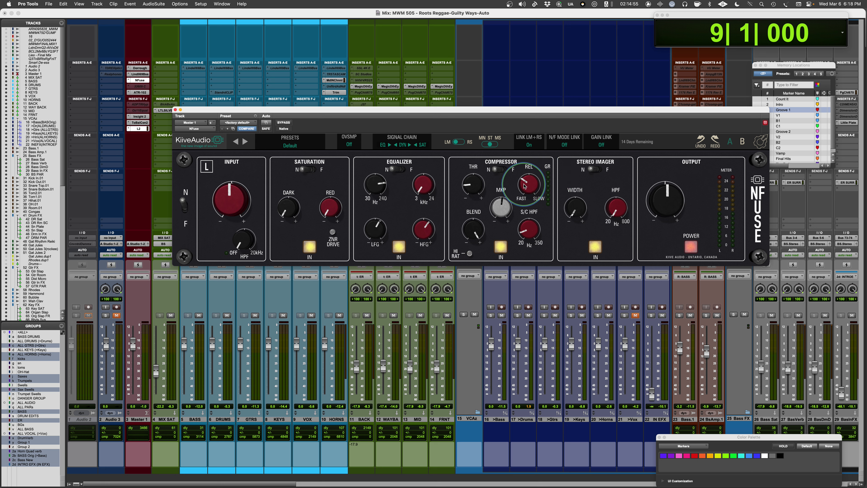
- Lower the plugin's output slightly to match levels, comparing the playing mix with the plugin powered off and on, ending powered on
{"action": "key", "text": "space"}
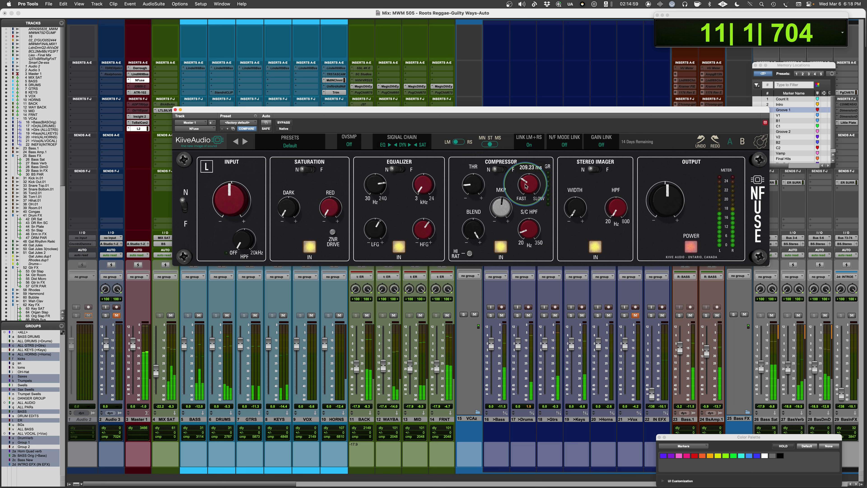
{"action": "left_click", "coordinate": [692, 247]}
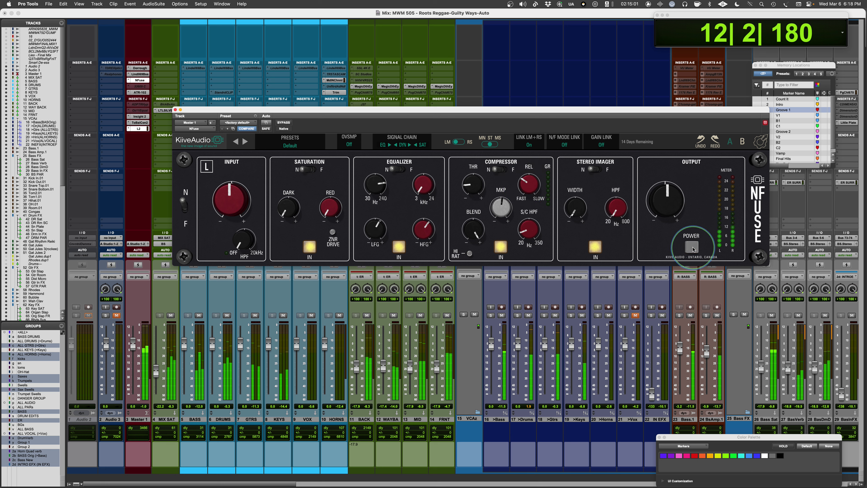
{"action": "left_click", "coordinate": [693, 248]}
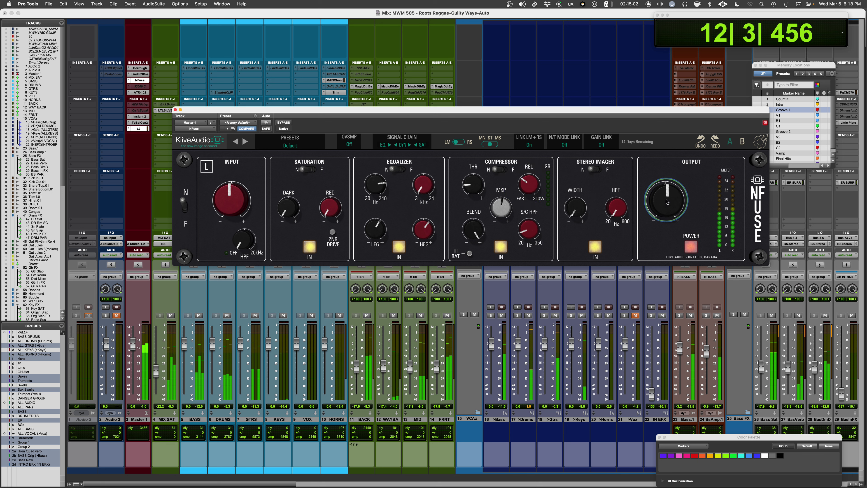
{"action": "left_click", "coordinate": [690, 247]}
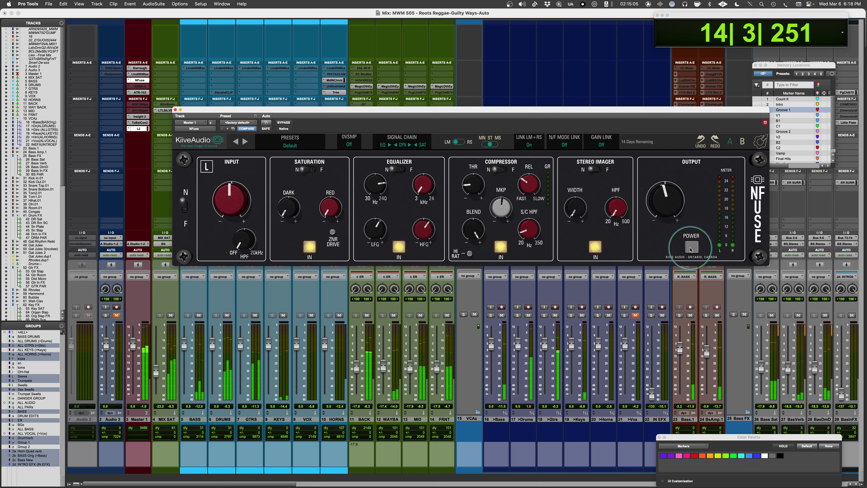
{"action": "left_click", "coordinate": [690, 248]}
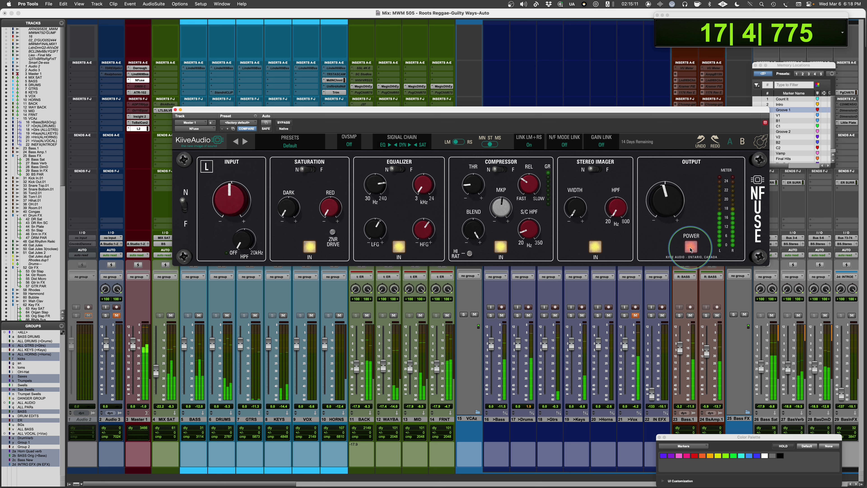
{"action": "left_click", "coordinate": [691, 248]}
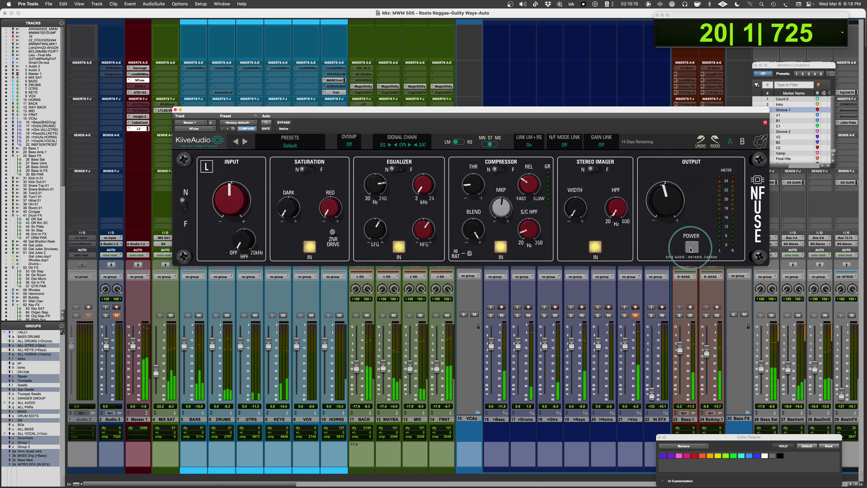
{"action": "left_click", "coordinate": [690, 248]}
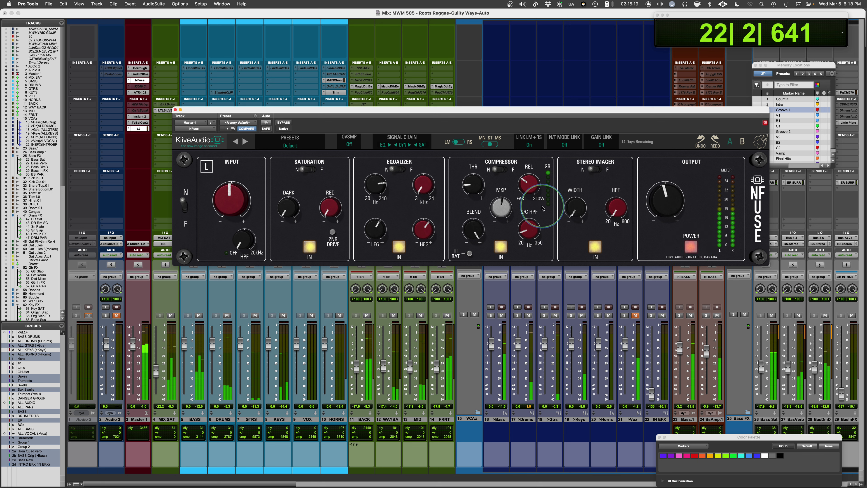
- Raise the stereo imager's Width to about 4.92
{"action": "left_click_drag", "start_coordinate": [575, 212], "coordinate": [580, 173]}
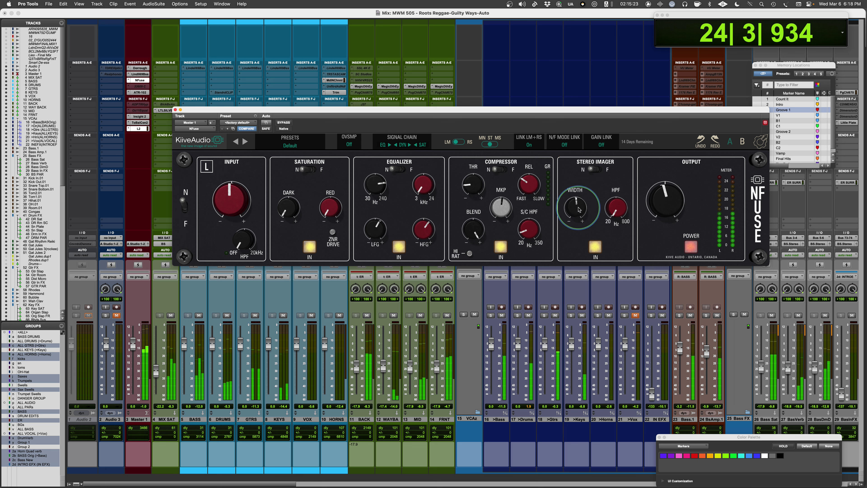
{"action": "key", "text": "space"}
{"action": "left_click_drag", "start_coordinate": [576, 207], "coordinate": [577, 172]}
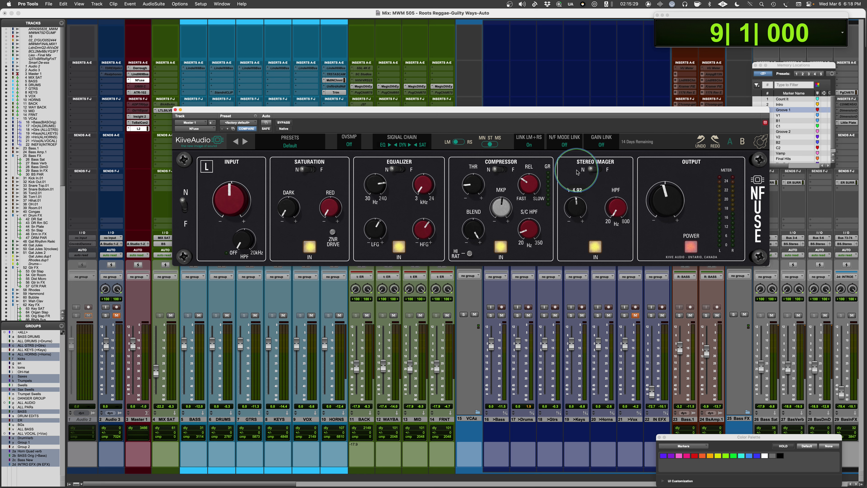
{"action": "left_click_drag", "start_coordinate": [577, 172], "coordinate": [577, 172]}
- Play the mix with the stereo imager switched off and back on, then raise its Width slightly further
{"action": "key", "text": "space"}
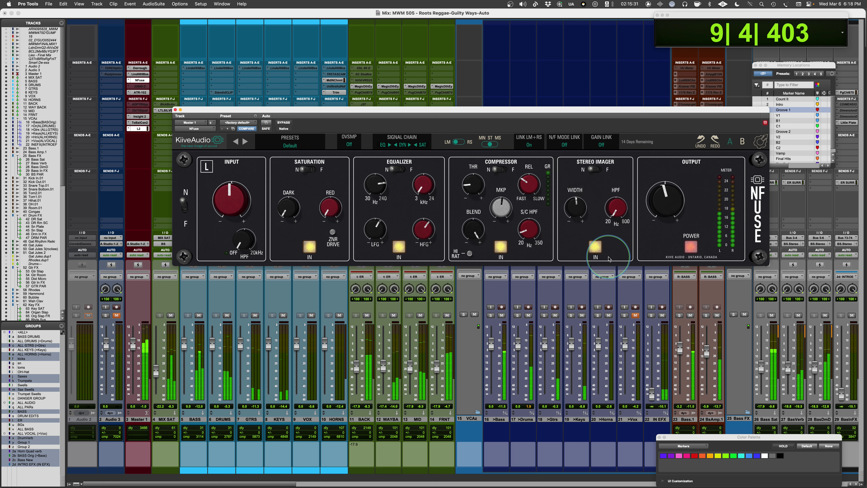
{"action": "left_click", "coordinate": [595, 247]}
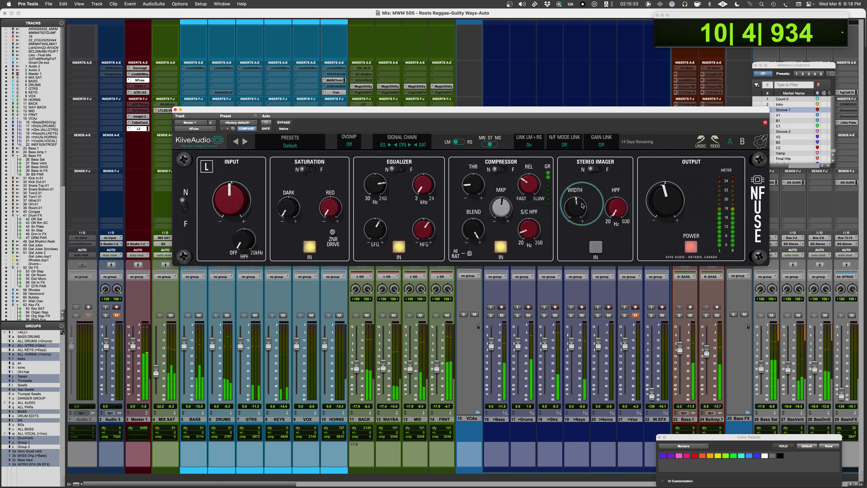
{"action": "left_click", "coordinate": [596, 246]}
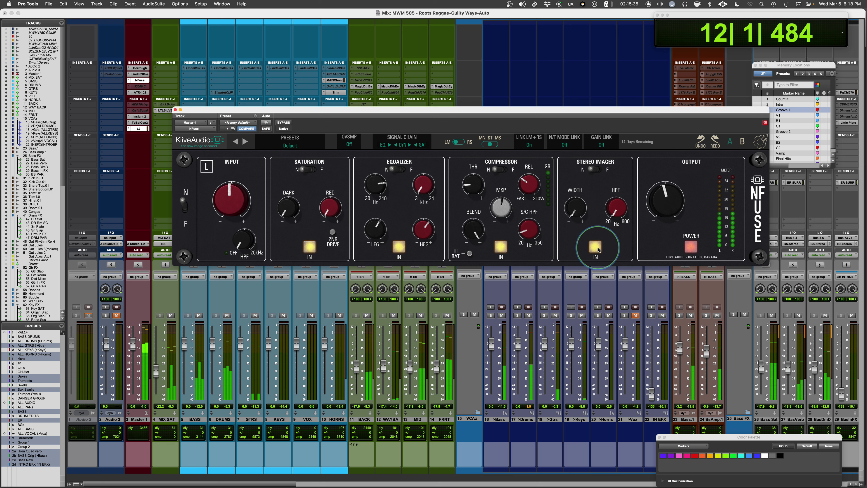
{"action": "left_click_drag", "start_coordinate": [577, 211], "coordinate": [584, 166]}
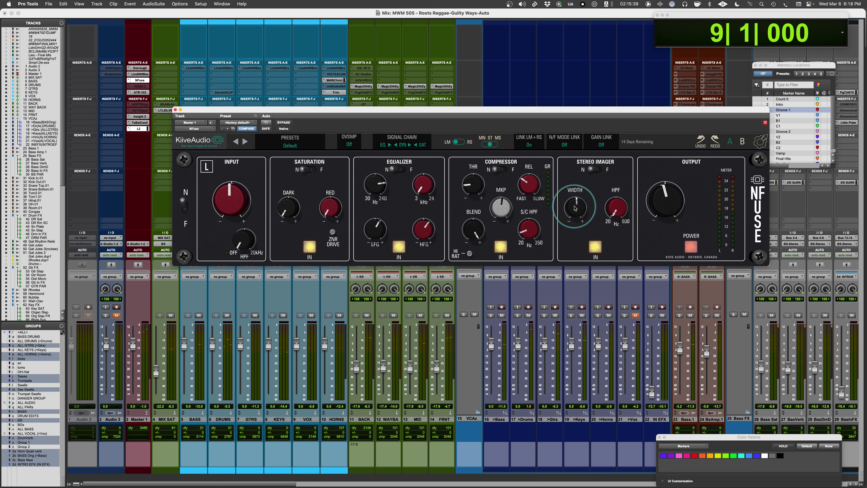
- Preview the stereo imager's F-mode controls, return it to N, and raise its Width to about 5.43 during playback, comparing it off and on
{"action": "left_click", "coordinate": [597, 171]}
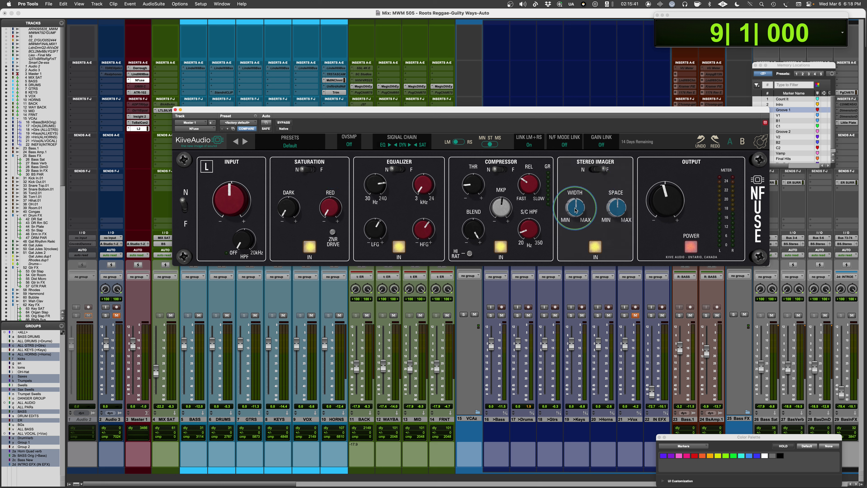
{"action": "left_click", "coordinate": [594, 170]}
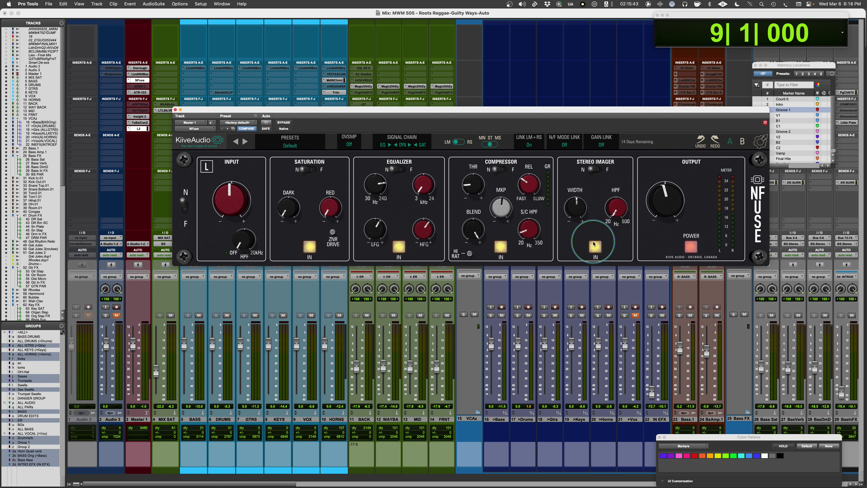
{"action": "key", "text": "space"}
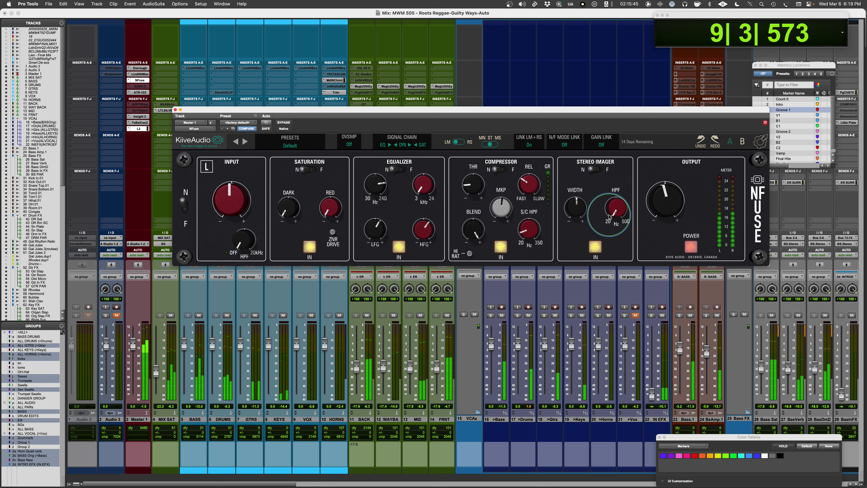
{"action": "mouse_move", "coordinate": [581, 213]}
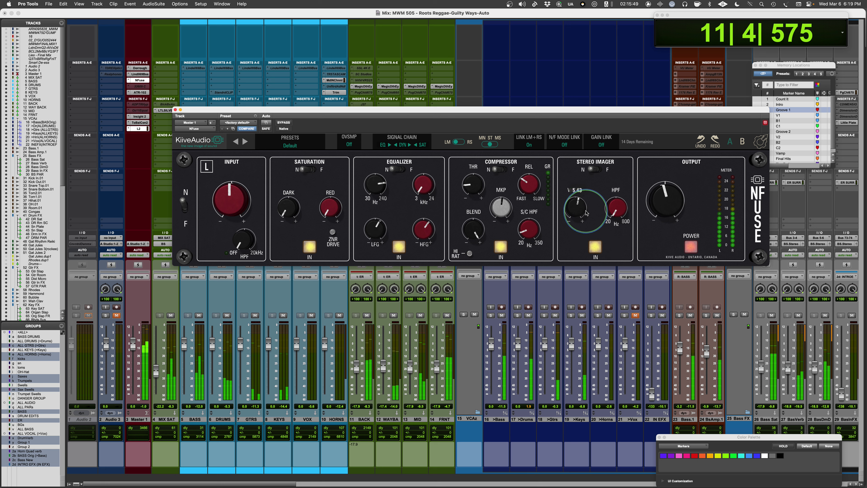
{"action": "left_click", "coordinate": [596, 247]}
{"action": "left_click", "coordinate": [596, 246]}
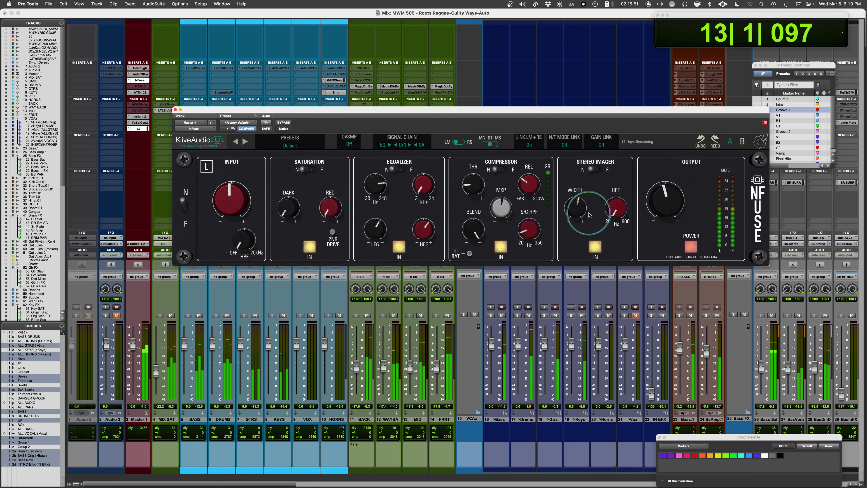
- Set the stereo imager's Width to about 6.11 and its high-pass filter to about 371 Hz while the mix plays
{"action": "left_click_drag", "start_coordinate": [579, 209], "coordinate": [577, 201]}
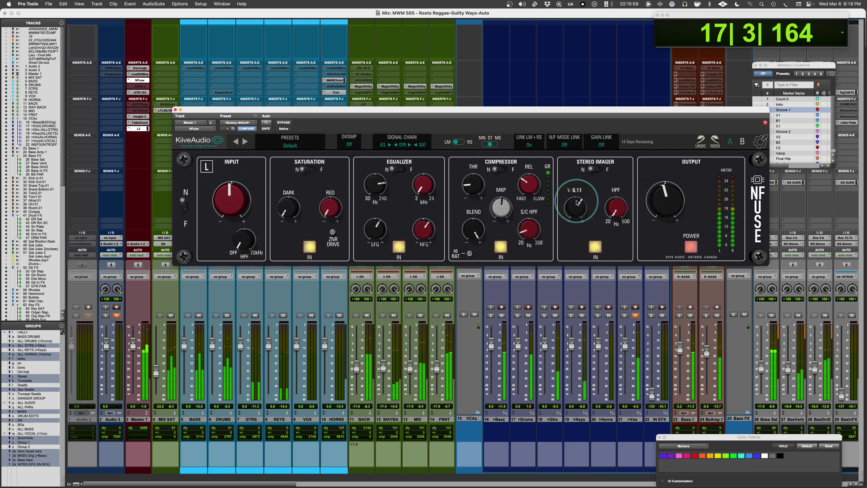
{"action": "left_click_drag", "start_coordinate": [577, 202], "coordinate": [622, 164]}
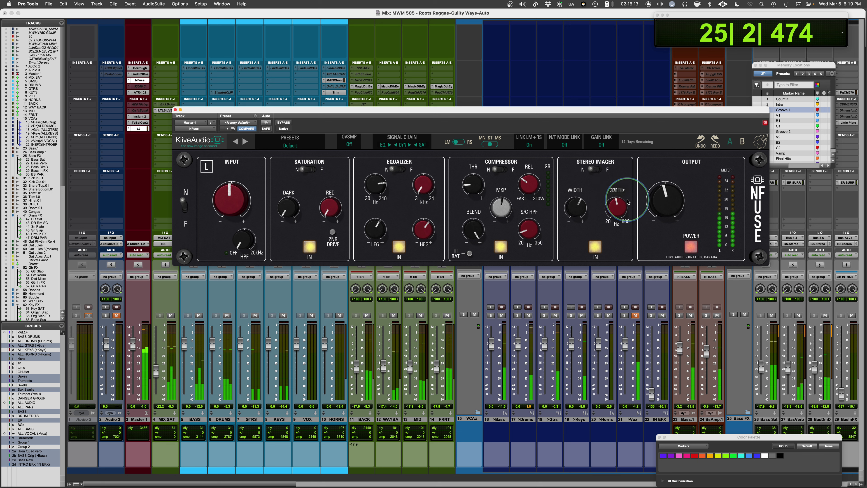
{"action": "key", "text": "space"}
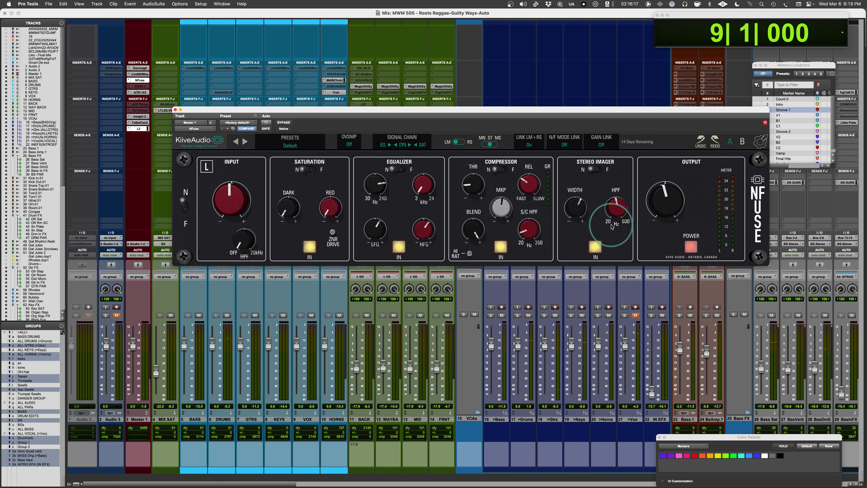
- Compare the playing mix with the plugin powered off and on, fine-tuning the output level to match and ending powered on with playback stopped
{"action": "key", "text": "space"}
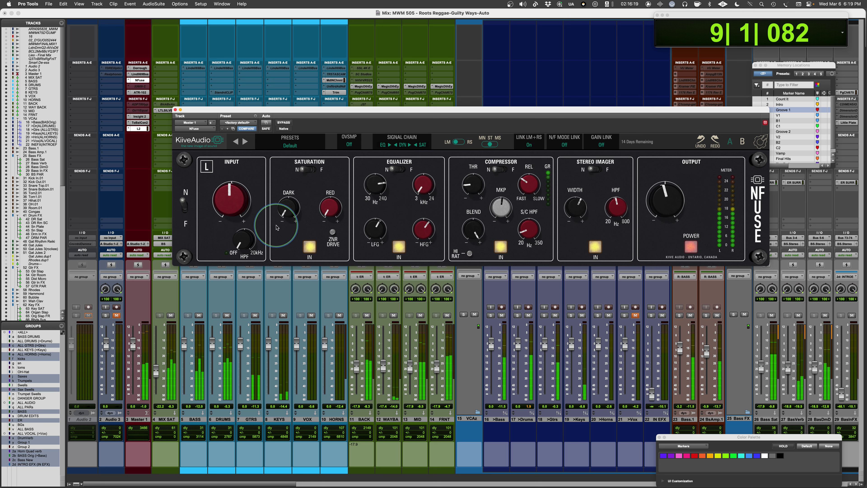
{"action": "left_click", "coordinate": [692, 247]}
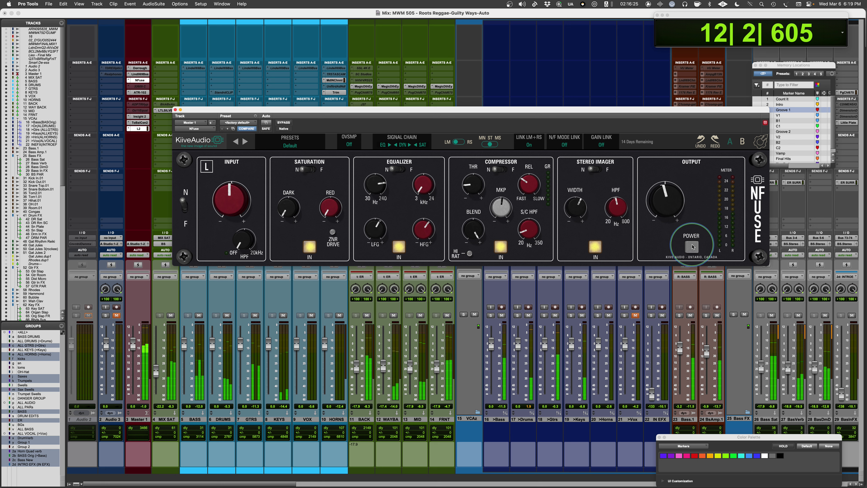
{"action": "left_click", "coordinate": [692, 247]}
{"action": "mouse_move", "coordinate": [668, 212]}
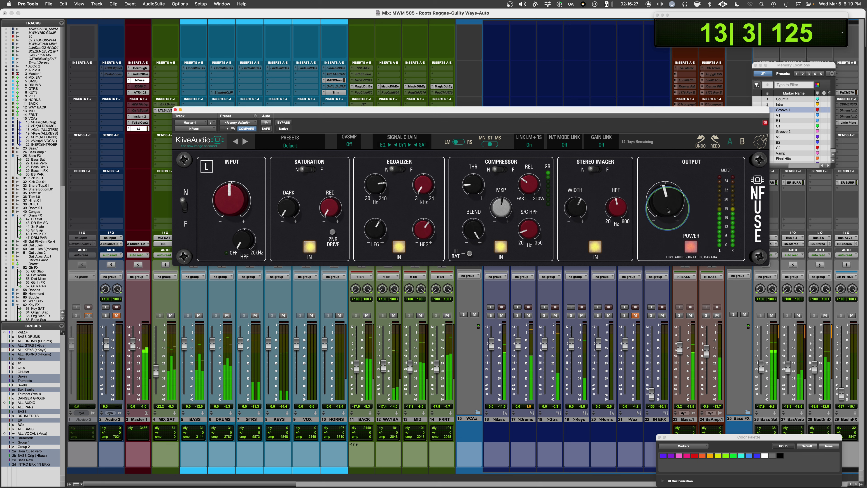
{"action": "left_click", "coordinate": [692, 247]}
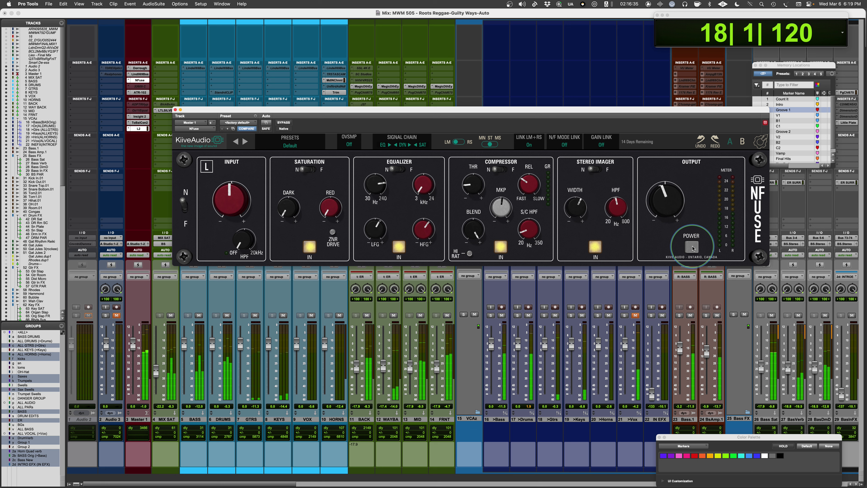
{"action": "left_click", "coordinate": [693, 248]}
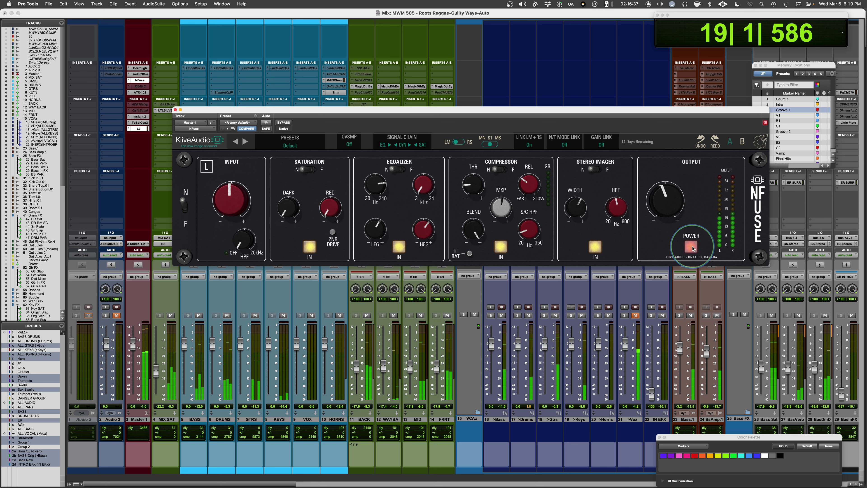
{"action": "mouse_move", "coordinate": [662, 205]}
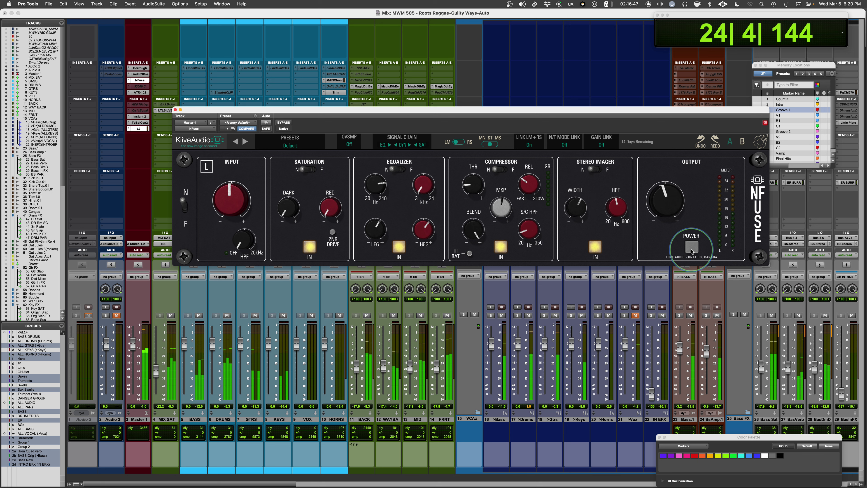
{"action": "left_click", "coordinate": [595, 246]}
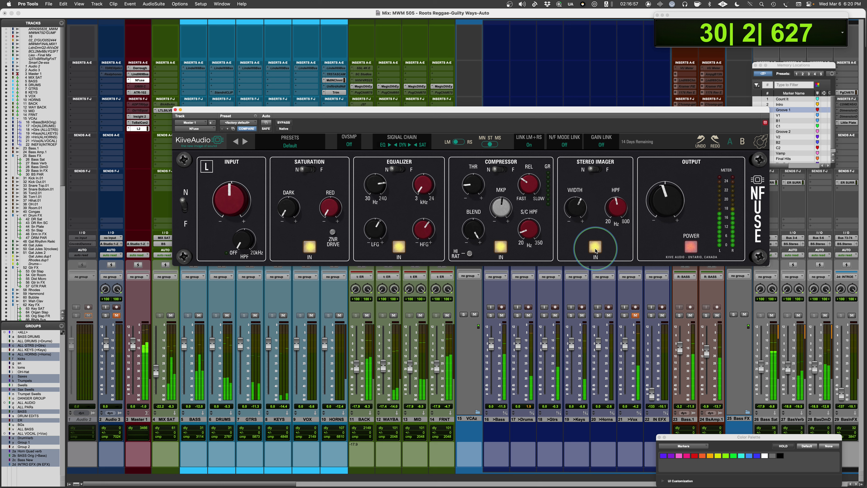
{"action": "left_click", "coordinate": [693, 249]}
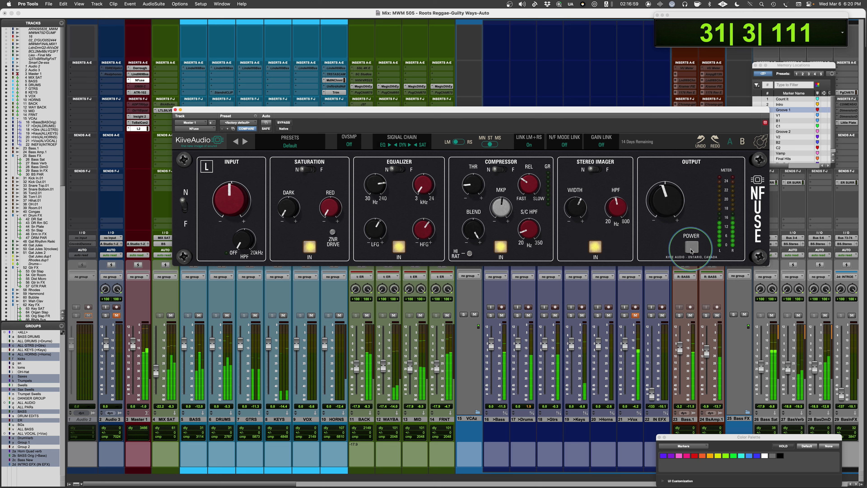
{"action": "left_click", "coordinate": [691, 249]}
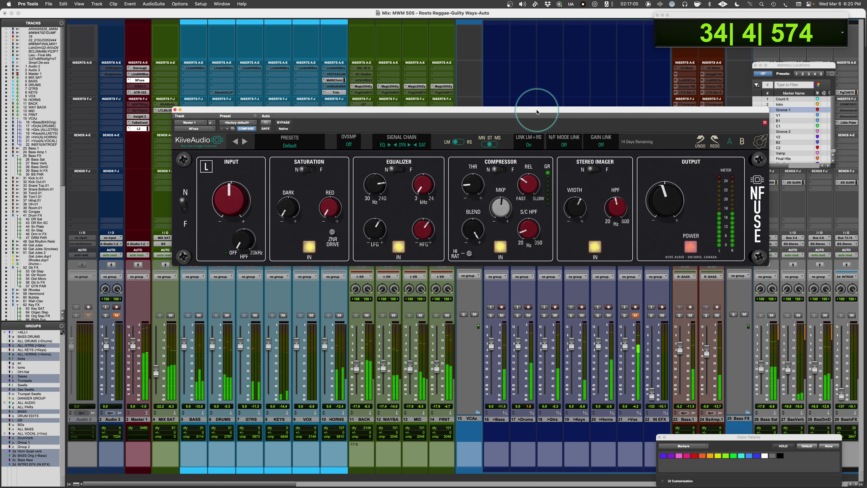
{"action": "key", "text": "space"}
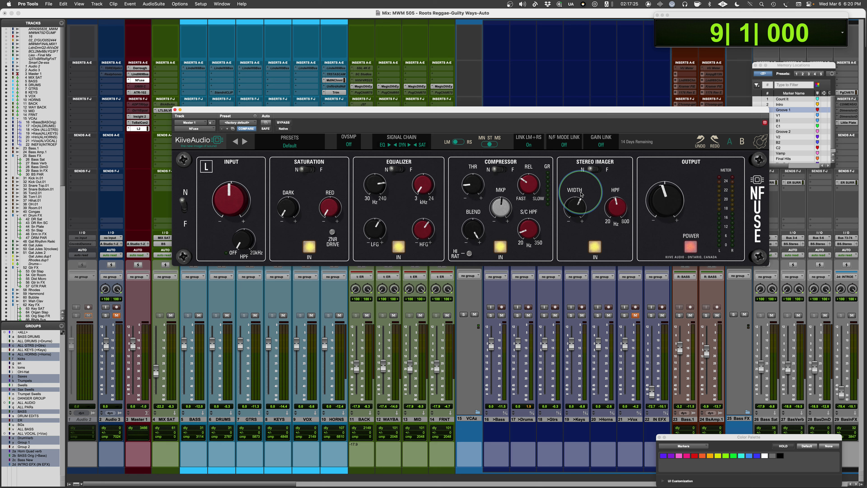
- In comparison setup B, turn on N/F Mode Link and toggle all modules to F and back to N, returning to setup A
{"action": "left_click", "coordinate": [742, 141]}
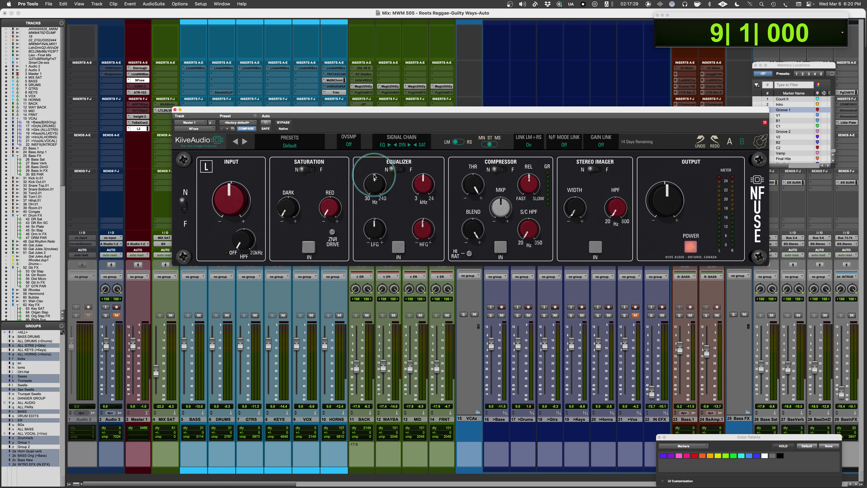
{"action": "left_click", "coordinate": [183, 207]}
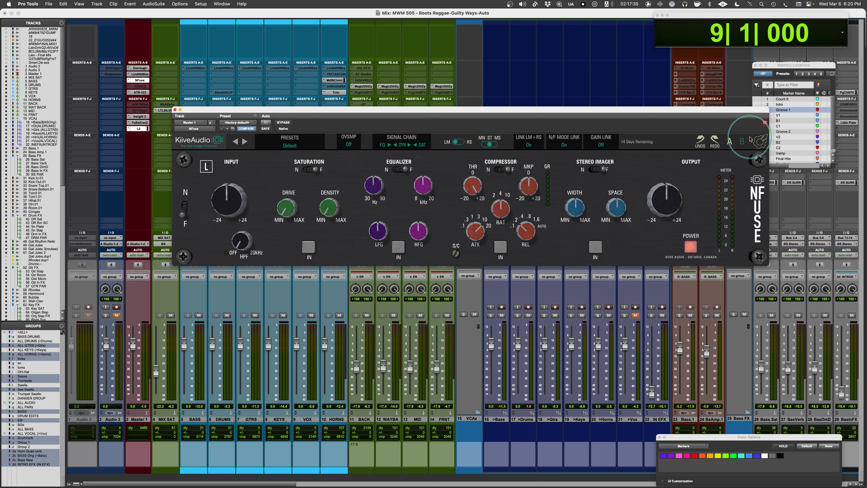
{"action": "left_click", "coordinate": [184, 207]}
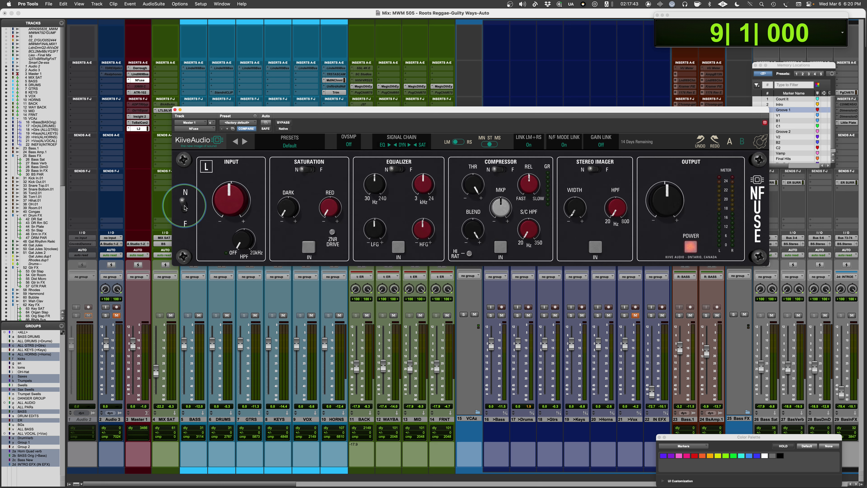
{"action": "left_click", "coordinate": [728, 142]}
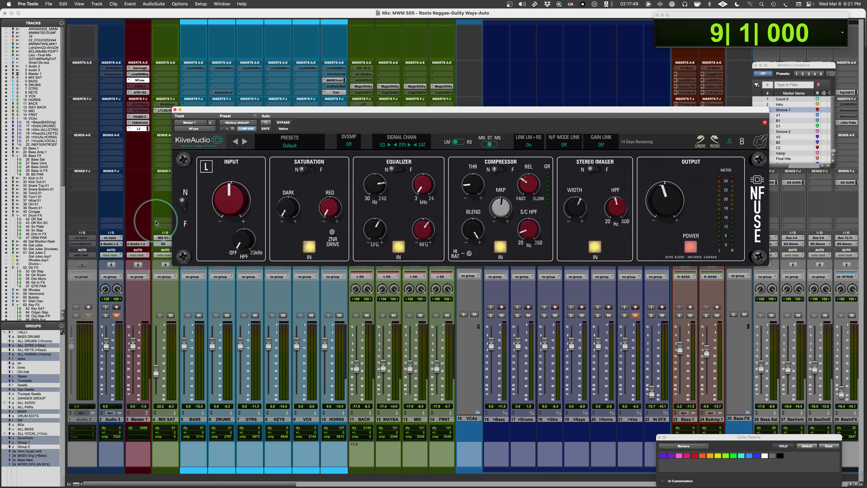
- Turn on N/F Mode Link in setup A, toggle all modules between N and F, and play the mix briefly in F mode
{"action": "left_click", "coordinate": [183, 209]}
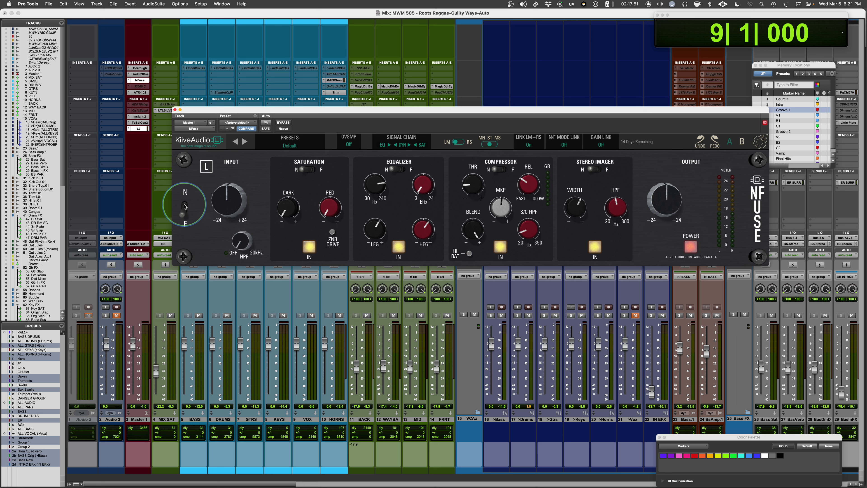
{"action": "left_click", "coordinate": [184, 211]}
{"action": "left_click", "coordinate": [563, 143]}
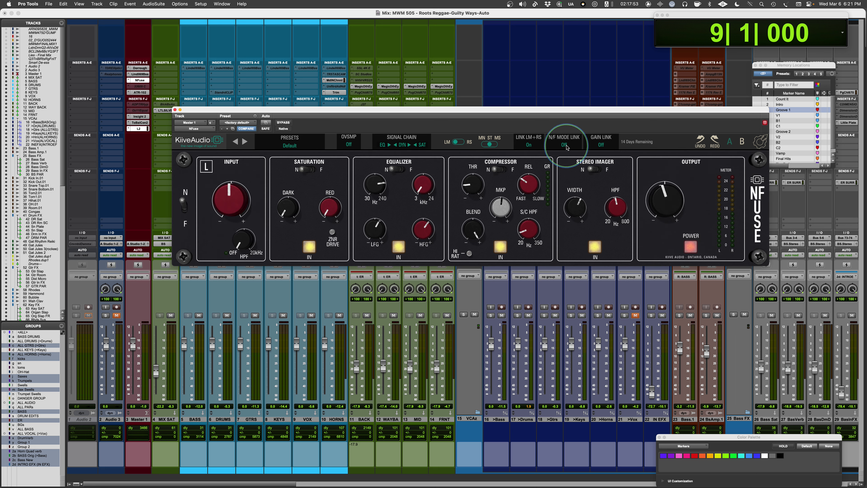
{"action": "left_click", "coordinate": [185, 209]}
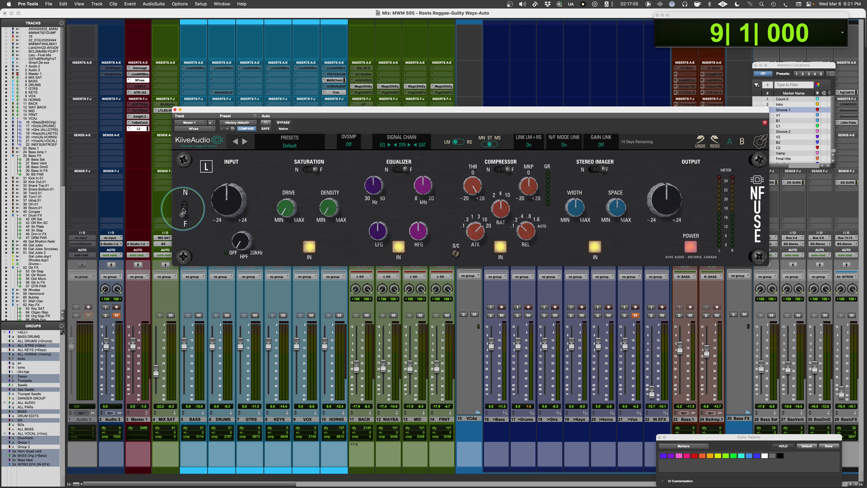
{"action": "left_click", "coordinate": [183, 209]}
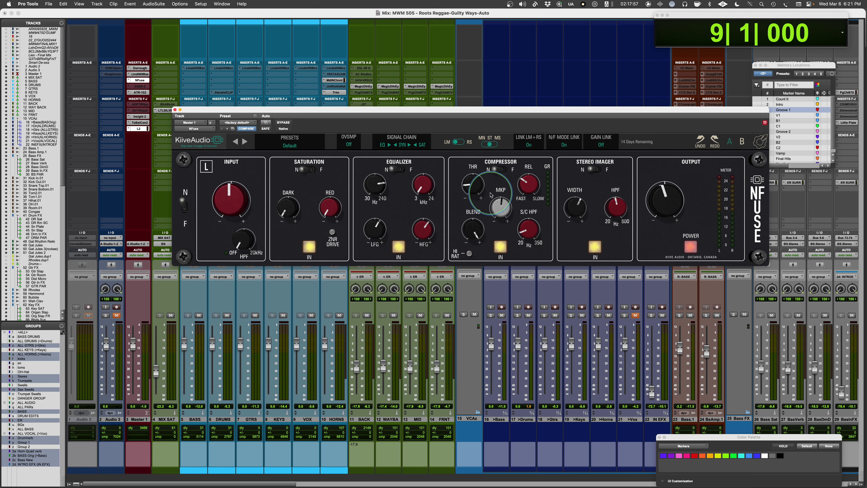
{"action": "left_click", "coordinate": [183, 208]}
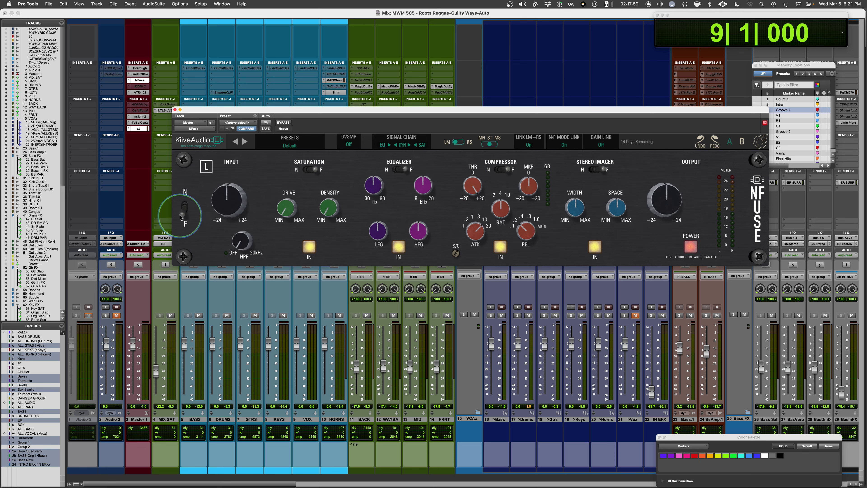
{"action": "left_click", "coordinate": [551, 193]}
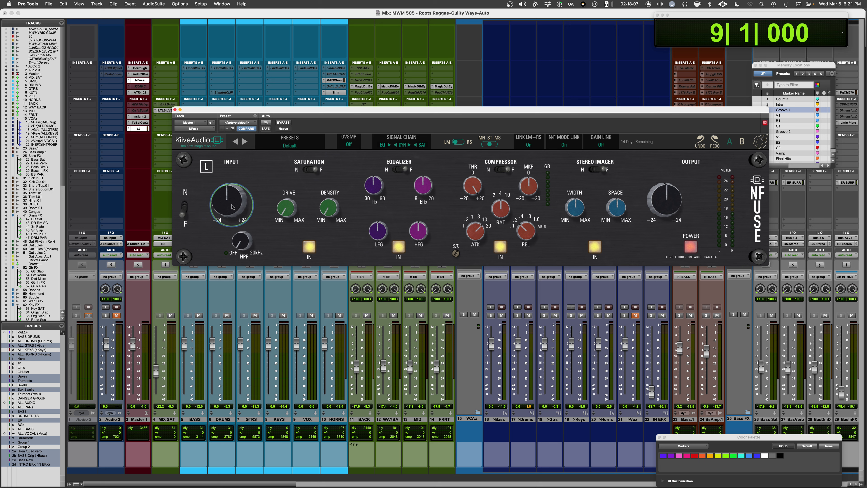
{"action": "key", "text": "space"}
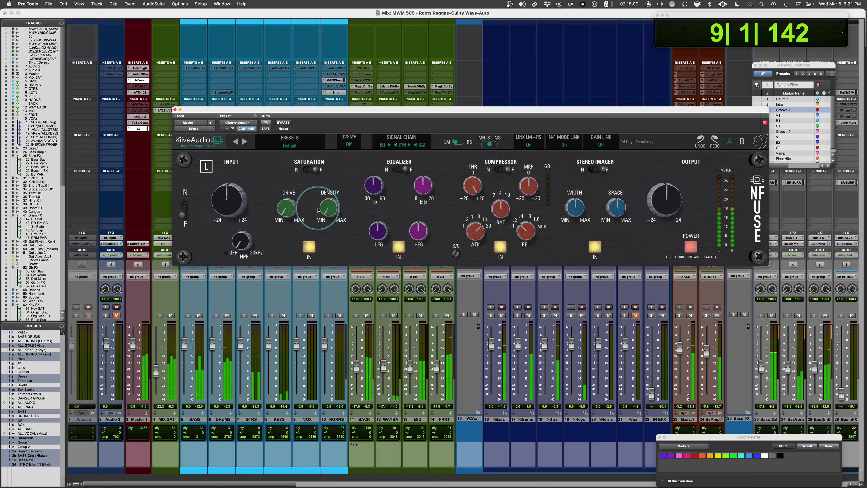
{"action": "key", "text": "space"}
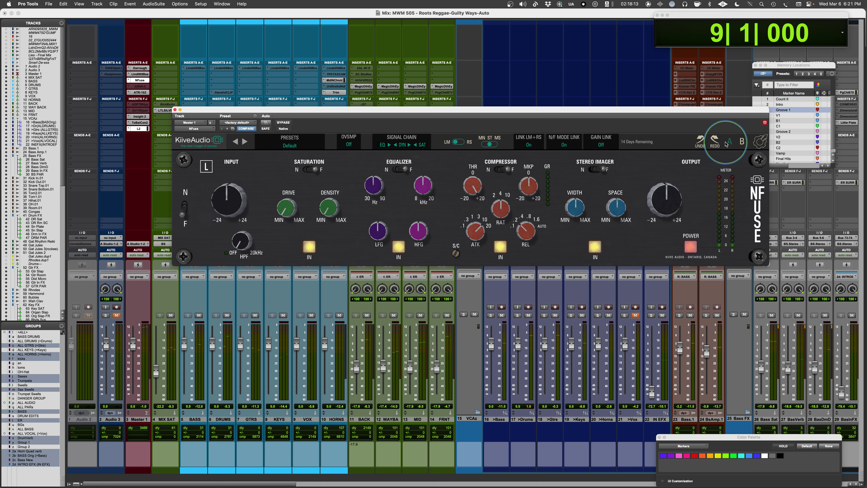
- Switch all modules back to N mode and raise the saturation's Dark amount to about 5.19 during playback
{"action": "left_click", "coordinate": [188, 206]}
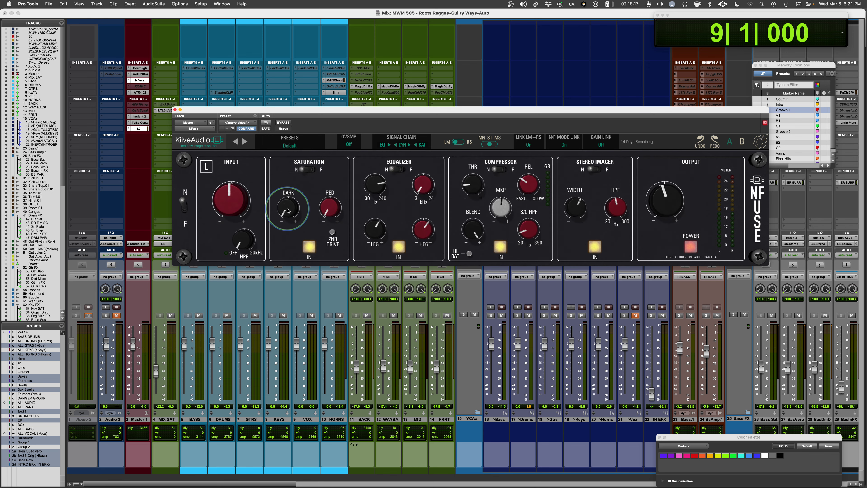
{"action": "key", "text": "space"}
{"action": "left_click_drag", "start_coordinate": [288, 211], "coordinate": [286, 163]}
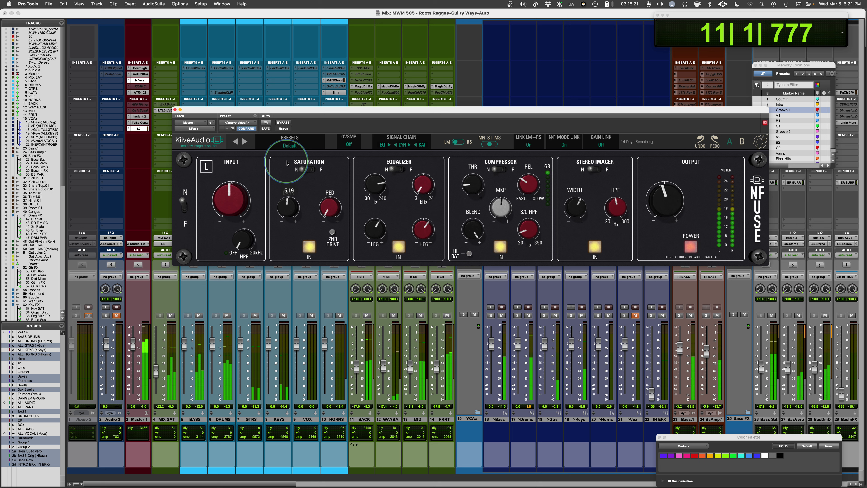
{"action": "key", "text": "space"}
- Raise the saturation's Red amount to about 5.09 and play the mix from the start of the groove
{"action": "left_click_drag", "start_coordinate": [329, 210], "coordinate": [332, 171]}
{"action": "left_click", "coordinate": [283, 254]}
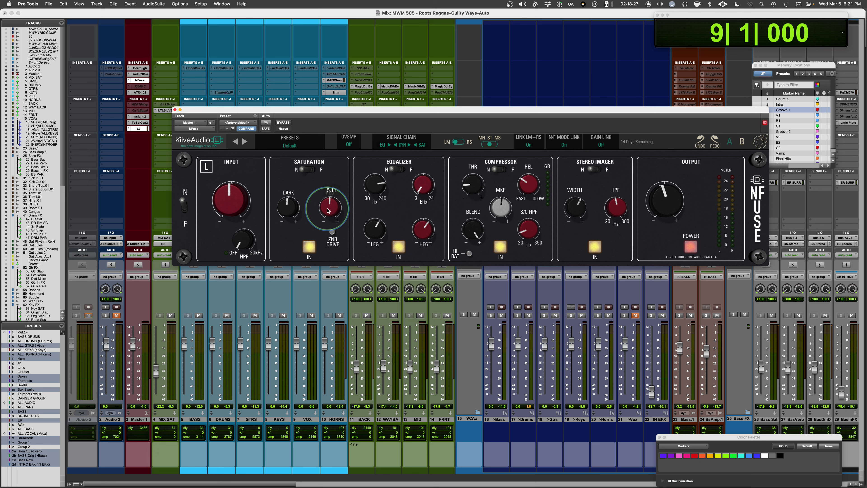
{"action": "scroll", "coordinate": [327, 210], "scroll_direction": "down", "scroll_amount": 1}
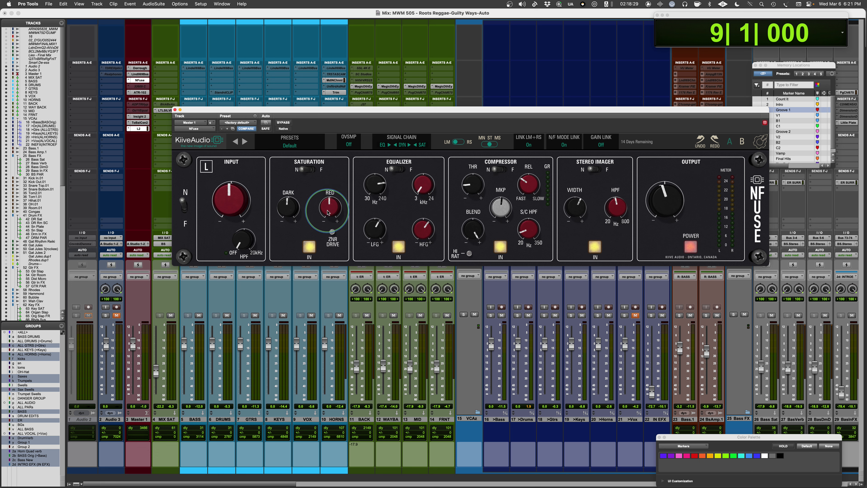
{"action": "left_click_drag", "start_coordinate": [327, 213], "coordinate": [329, 155]}
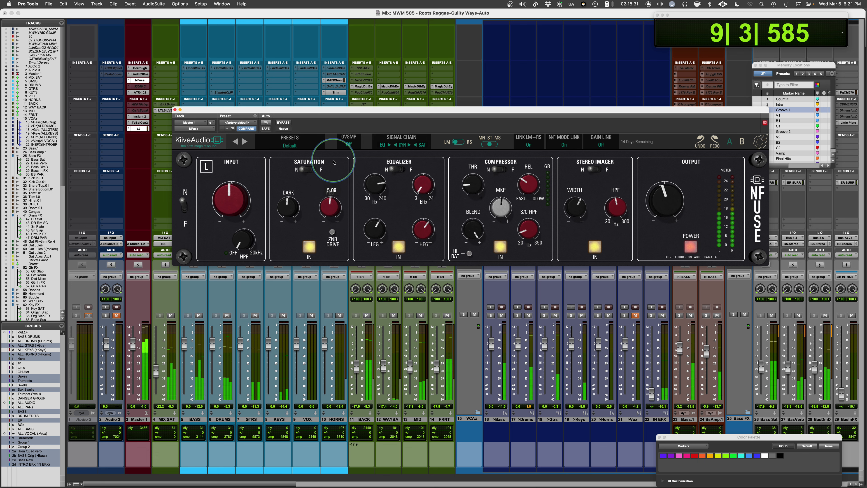
- Compare the saturation module bypassed and engaged, and turn its Red and Dark amounts down to minimum
{"action": "left_click", "coordinate": [310, 247]}
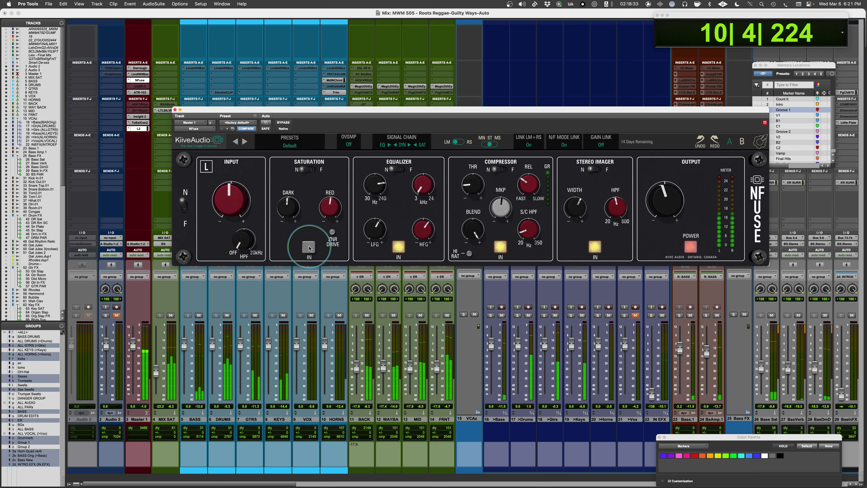
{"action": "left_click", "coordinate": [309, 247]}
{"action": "left_click_drag", "start_coordinate": [325, 207], "coordinate": [326, 267]}
{"action": "left_click_drag", "start_coordinate": [287, 208], "coordinate": [284, 285]}
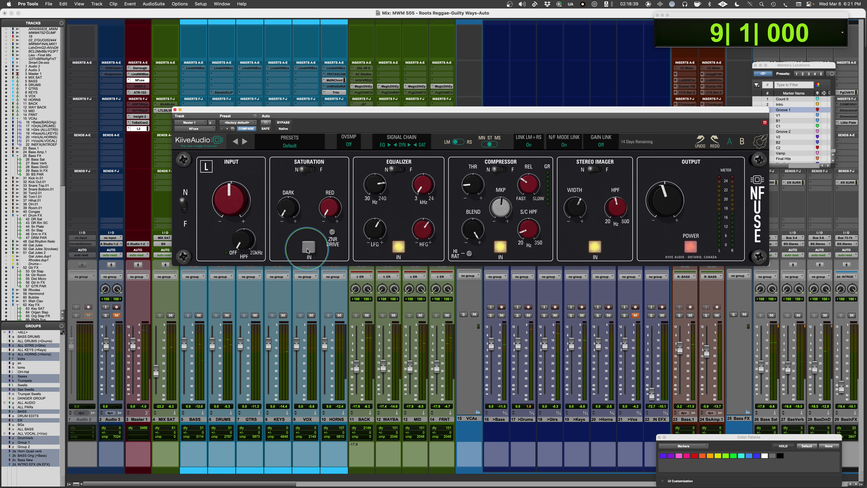
- Play the mix from the groove and compare the saturation in and out at minimum settings, ending with it bypassed and playback stopped
{"action": "key", "text": "space"}
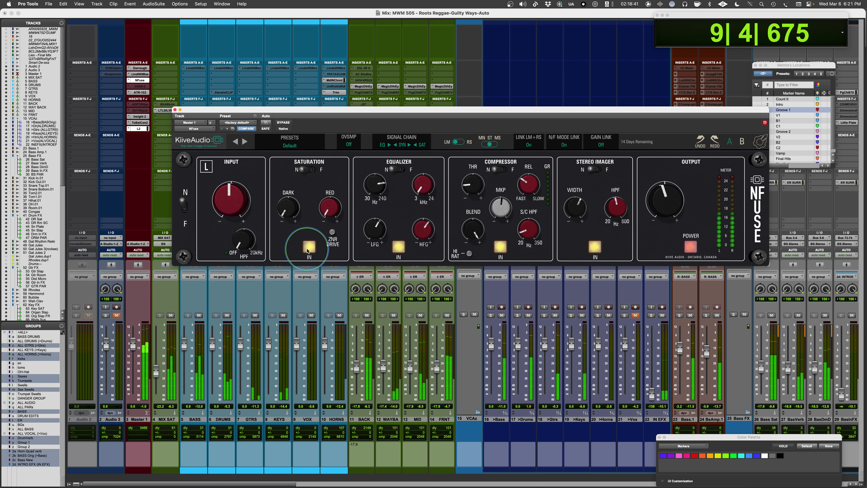
{"action": "left_click", "coordinate": [308, 247]}
{"action": "left_click", "coordinate": [308, 246]}
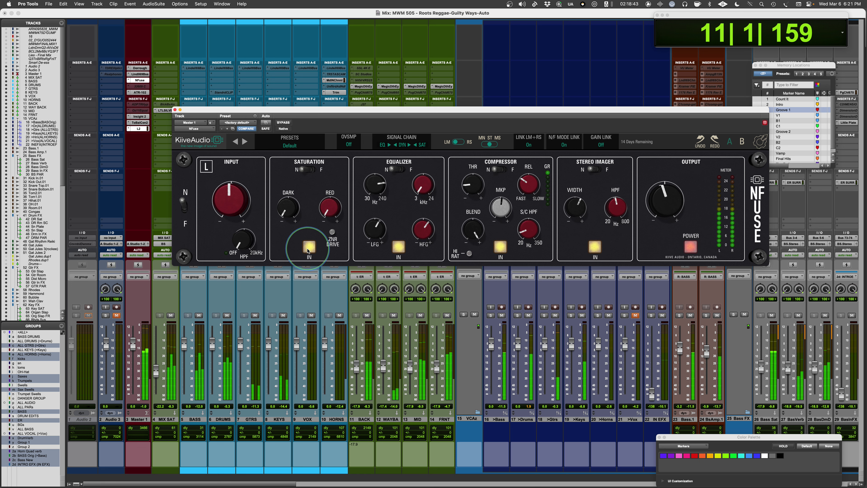
{"action": "left_click", "coordinate": [308, 247]}
{"action": "key", "text": "space"}
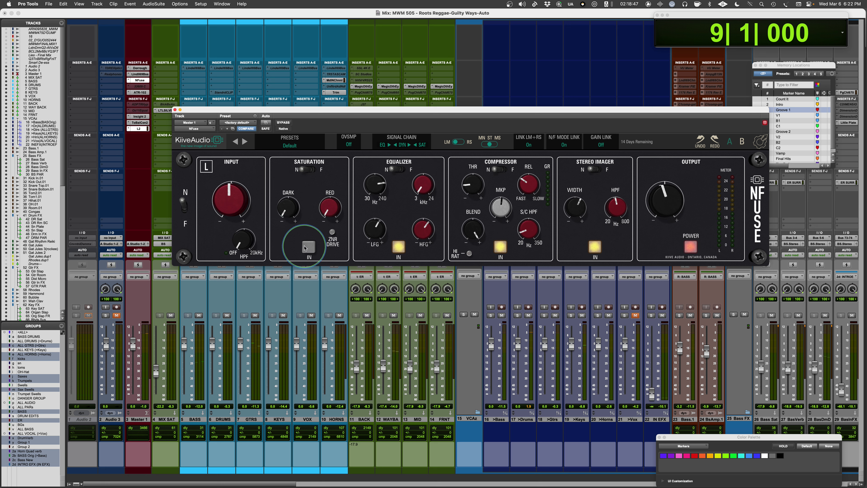
- During playback, raise the bypassed saturation's Dark to about 4.68 and Red to about 6.73, and engage the module
{"action": "key", "text": "space"}
{"action": "left_click_drag", "start_coordinate": [284, 206], "coordinate": [282, 158]}
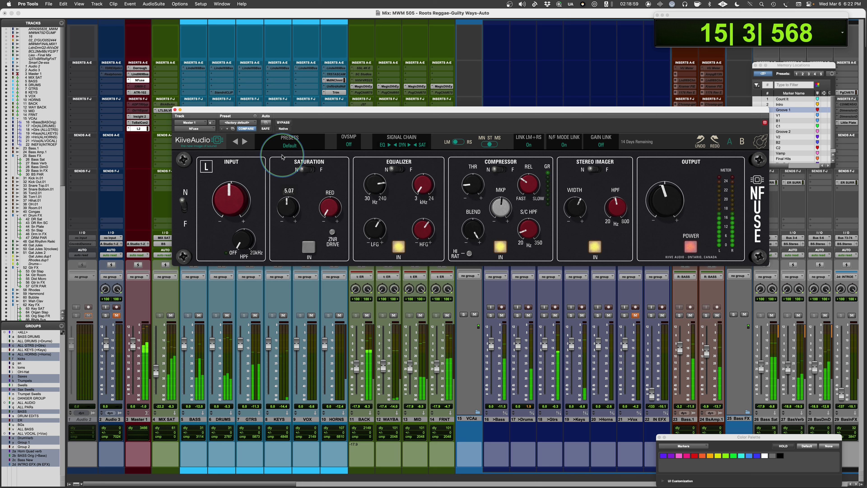
{"action": "left_click_drag", "start_coordinate": [282, 157], "coordinate": [281, 160]}
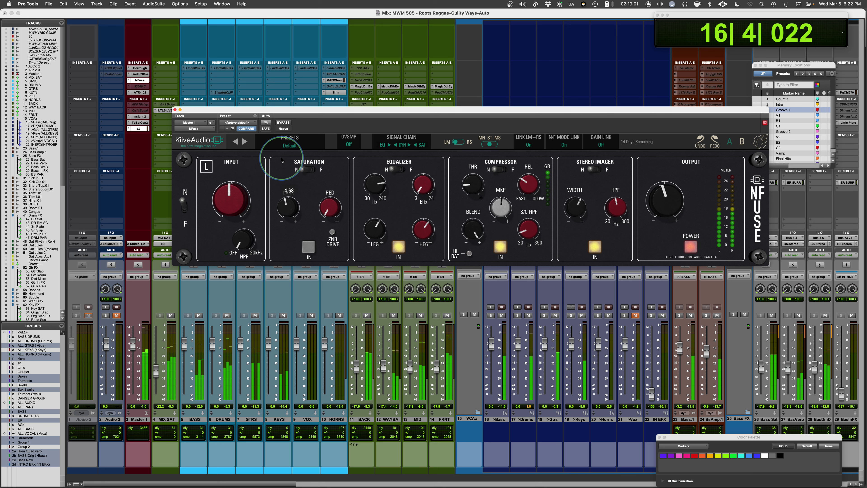
{"action": "left_click_drag", "start_coordinate": [338, 206], "coordinate": [326, 107]}
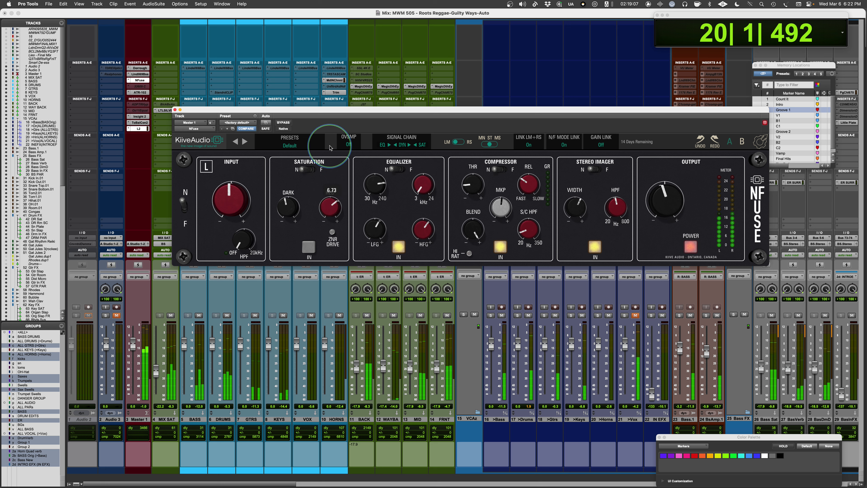
{"action": "left_click", "coordinate": [309, 248]}
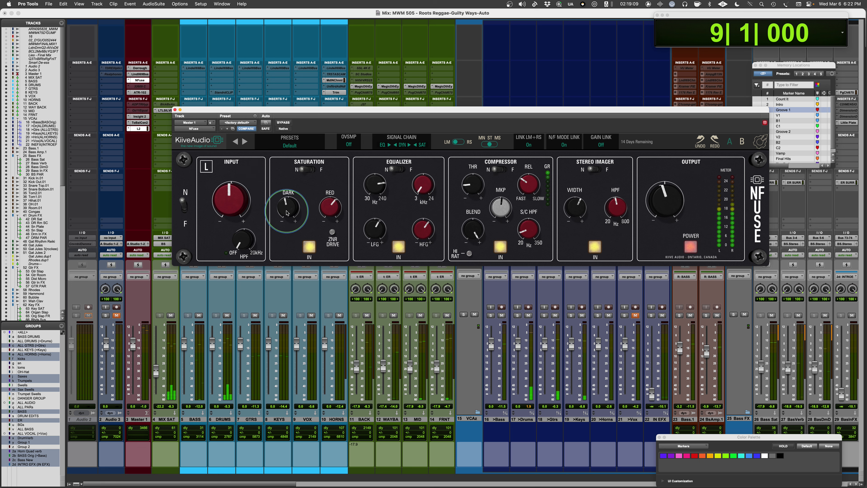
- Lower the saturation's Dark amount to about 3.65, fine-tune Red, and trim the output while comparing the module in and out
{"action": "mouse_move", "coordinate": [287, 210]}
{"action": "left_mouse_down"}
{"action": "mouse_move", "coordinate": [280, 203]}
{"action": "mouse_move", "coordinate": [277, 280]}
{"action": "mouse_move", "coordinate": [274, 207]}
{"action": "left_mouse_up"}
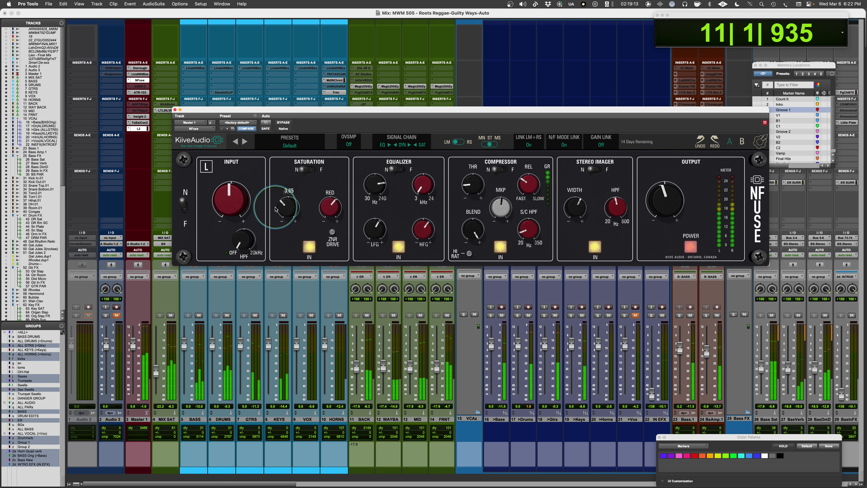
{"action": "left_click_drag", "start_coordinate": [329, 207], "coordinate": [330, 208]}
{"action": "left_click", "coordinate": [308, 248]}
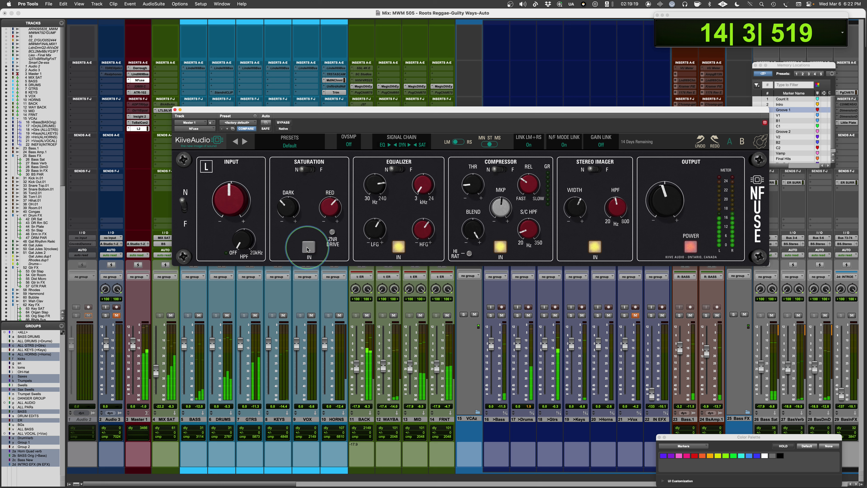
{"action": "left_click", "coordinate": [663, 207]}
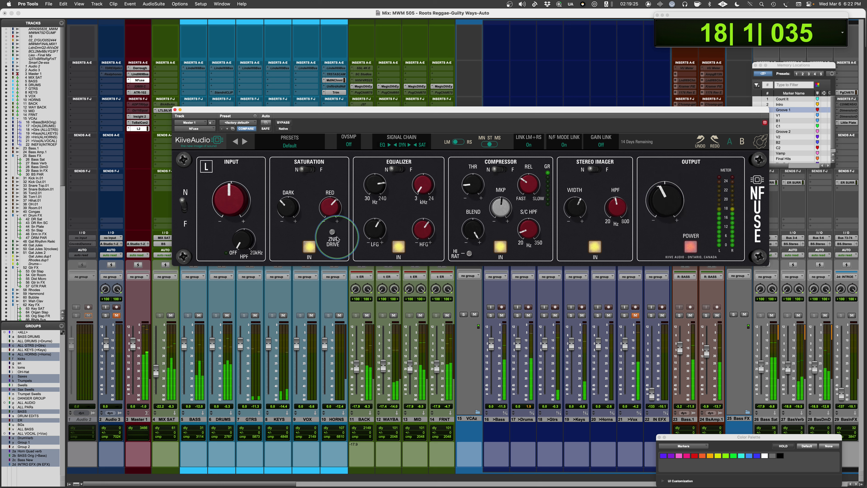
- Toggle the saturation's ZNR Drive on and off during playback, leave it on, and stop the mix
{"action": "left_click", "coordinate": [333, 232]}
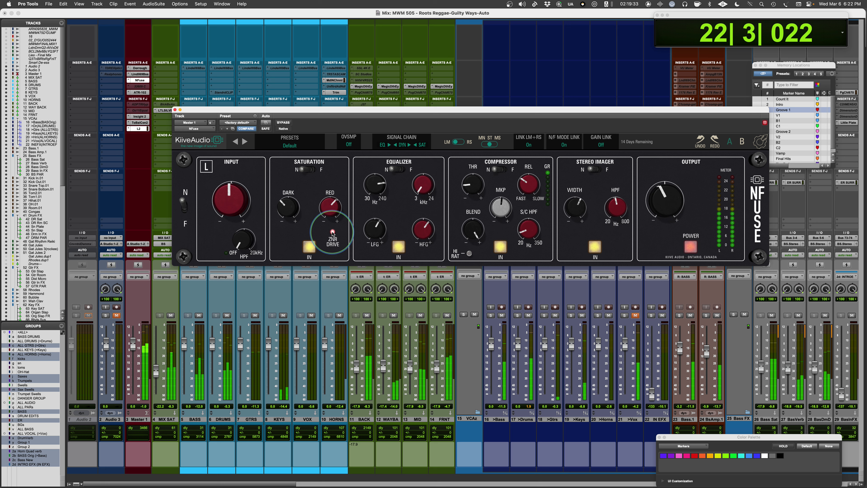
{"action": "left_click", "coordinate": [332, 232]}
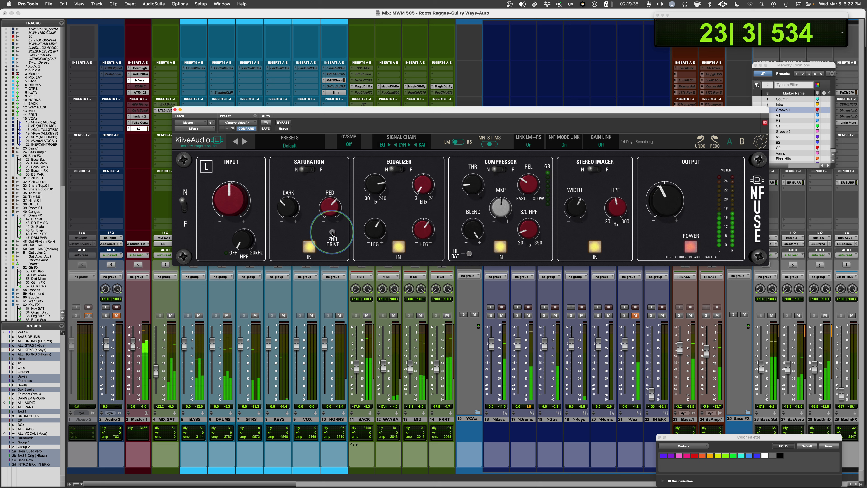
{"action": "left_click", "coordinate": [332, 233]}
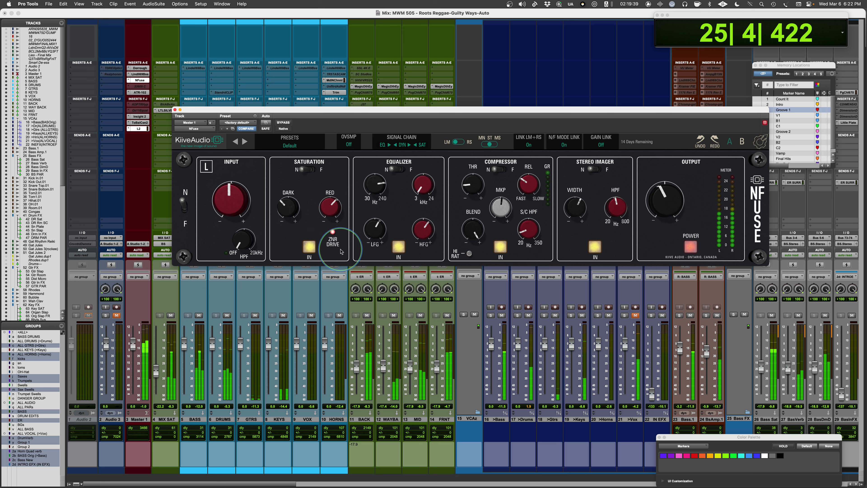
{"action": "key", "text": "space"}
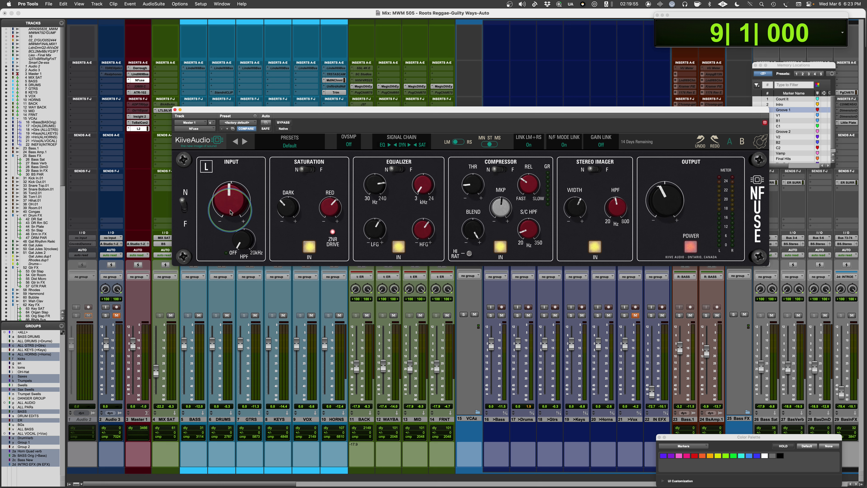
- Switch all modules to F mode and bypass the compressor, stereo imager and saturation so only the equalizer stays engaged
{"action": "left_click", "coordinate": [183, 208]}
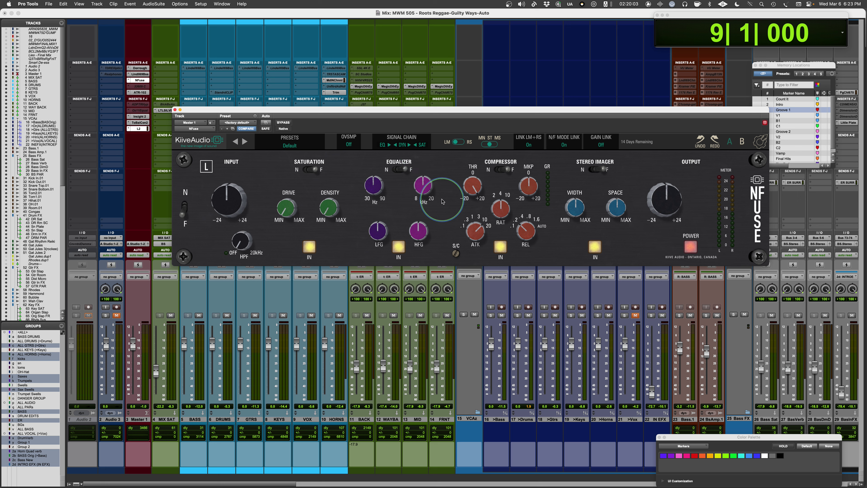
{"action": "left_click", "coordinate": [500, 247]}
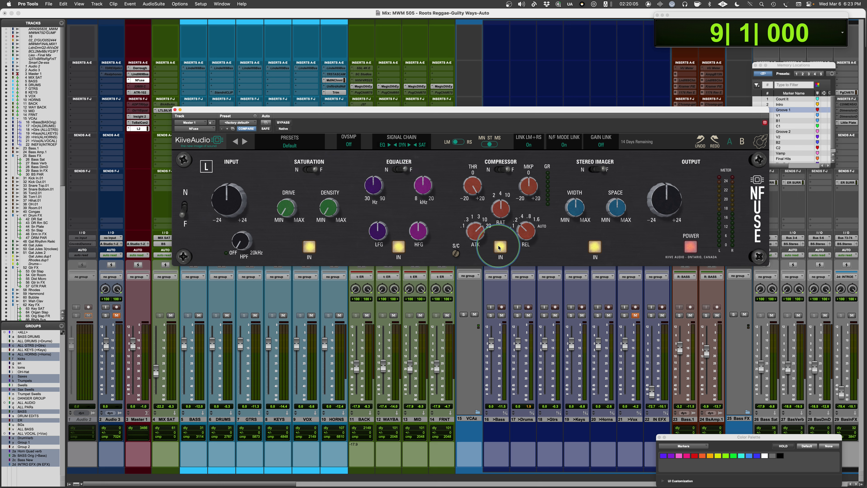
{"action": "left_click", "coordinate": [599, 247]}
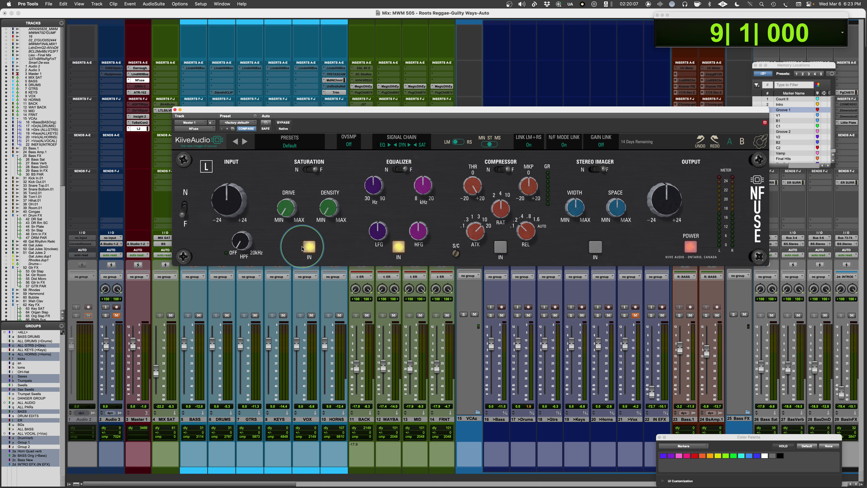
{"action": "left_click", "coordinate": [309, 247]}
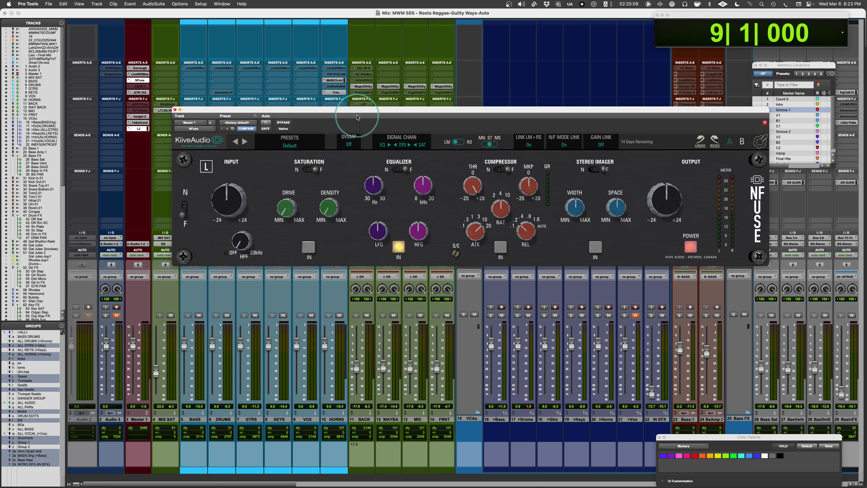
- Raise the F equalizer's low frequency, and boost its low gain to about 1.31 dB and high gain to about 2.22 dB during playback
{"action": "left_click_drag", "start_coordinate": [373, 186], "coordinate": [374, 176]}
{"action": "key", "text": "space"}
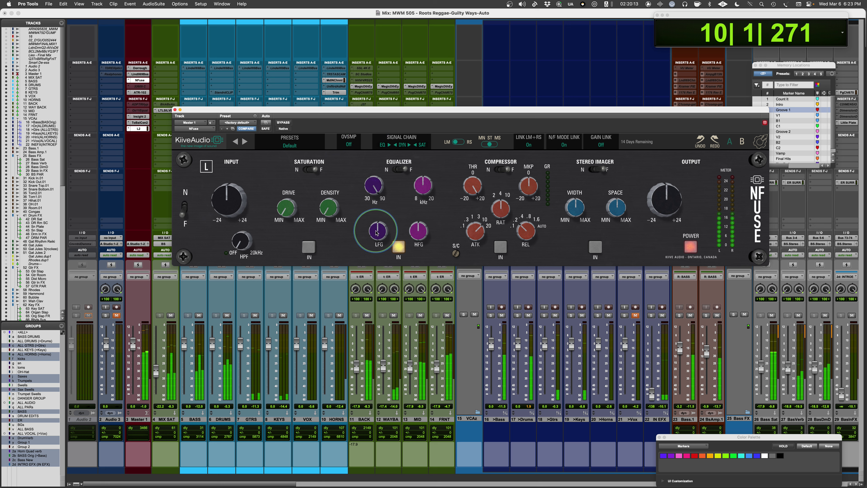
{"action": "left_click_drag", "start_coordinate": [378, 234], "coordinate": [376, 226]}
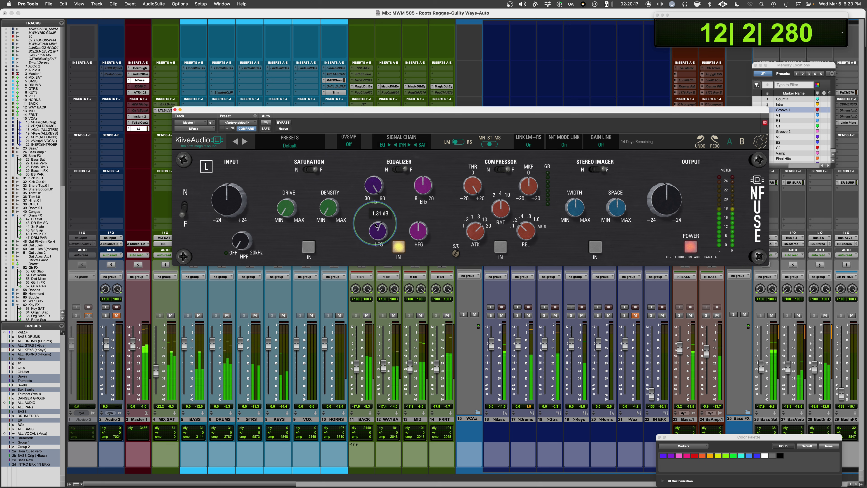
{"action": "mouse_move", "coordinate": [420, 232]}
{"action": "left_mouse_down"}
{"action": "mouse_move", "coordinate": [422, 181]}
{"action": "mouse_move", "coordinate": [416, 238]}
{"action": "left_mouse_up"}
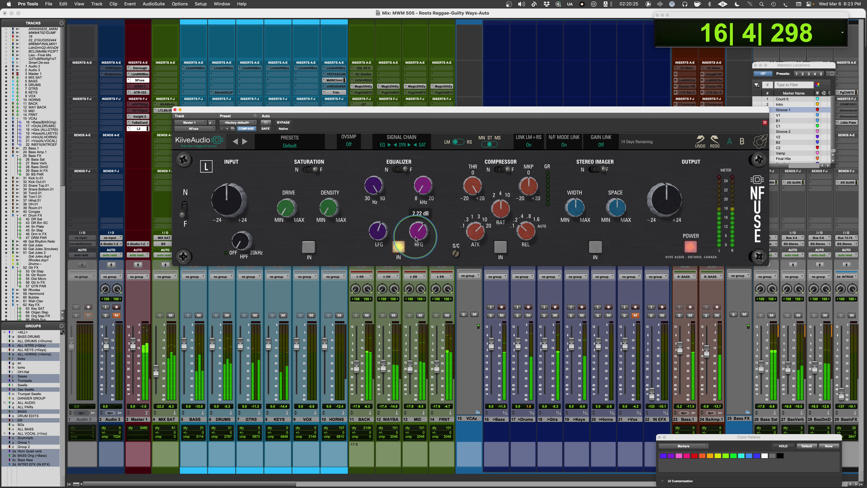
- Compare the equalizer in and out, lower the output slightly, and check the plugin with its power off and on
{"action": "left_click", "coordinate": [397, 247]}
{"action": "left_click_drag", "start_coordinate": [666, 203], "coordinate": [668, 207]}
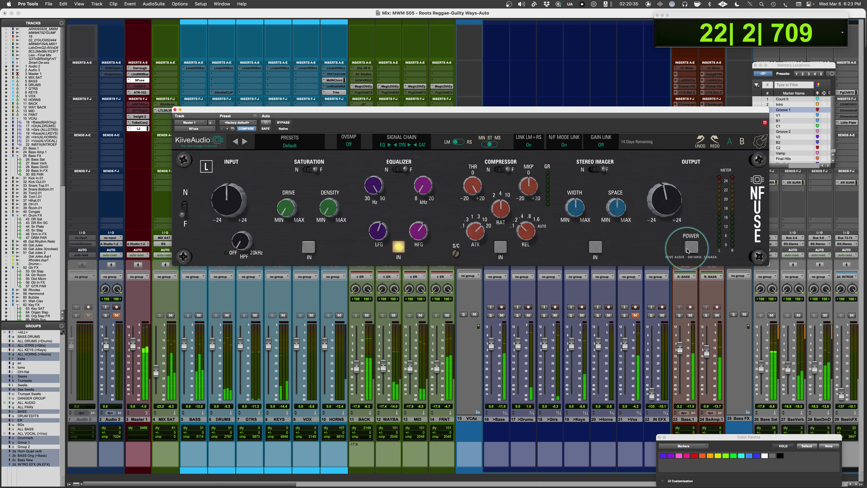
{"action": "left_click", "coordinate": [690, 247]}
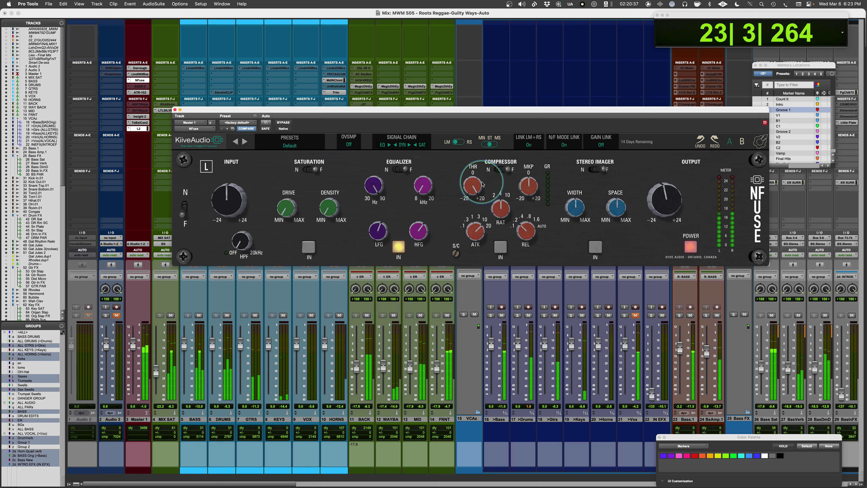
- Set the F compressor's release to Auto, shorten the attack, and bring the threshold to about -6.08 dB
{"action": "left_click_drag", "start_coordinate": [475, 186], "coordinate": [473, 228]}
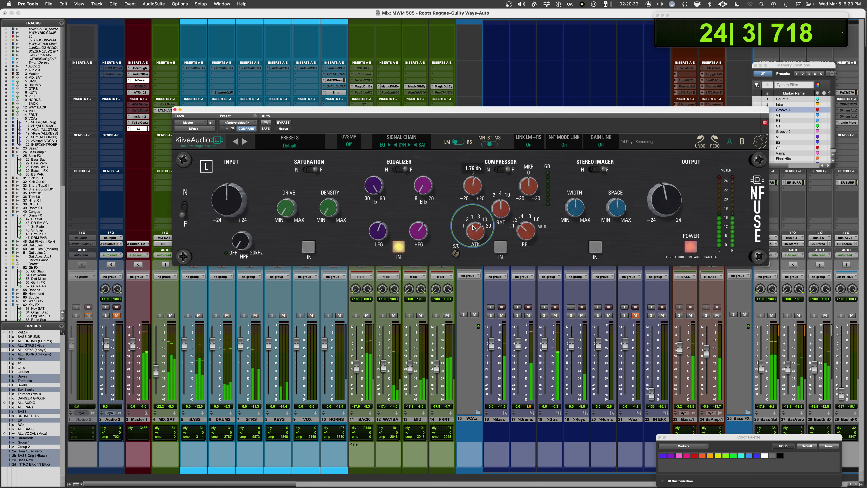
{"action": "left_click_drag", "start_coordinate": [525, 232], "coordinate": [561, 102]}
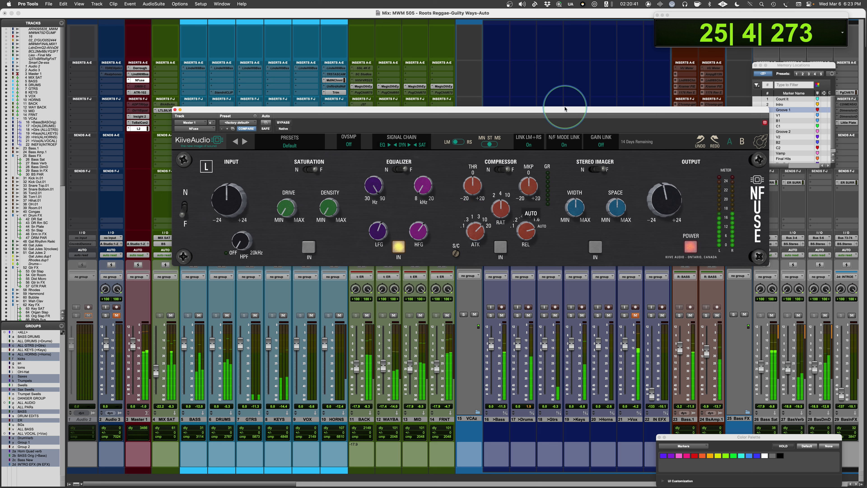
{"action": "left_click_drag", "start_coordinate": [477, 233], "coordinate": [476, 244]}
{"action": "left_click_drag", "start_coordinate": [472, 187], "coordinate": [469, 192]}
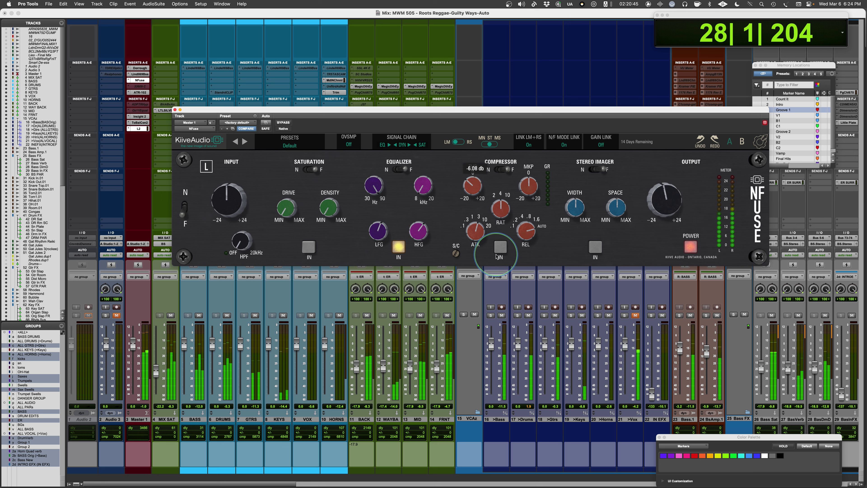
- Engage the F compressor, raise its threshold to about 6.15 dB, and nudge the makeup gain
{"action": "left_click", "coordinate": [500, 245]}
{"action": "left_click_drag", "start_coordinate": [473, 186], "coordinate": [470, 164]}
{"action": "mouse_move", "coordinate": [528, 193]}
{"action": "left_mouse_down"}
{"action": "mouse_move", "coordinate": [525, 185]}
{"action": "mouse_move", "coordinate": [528, 194]}
{"action": "left_mouse_up"}
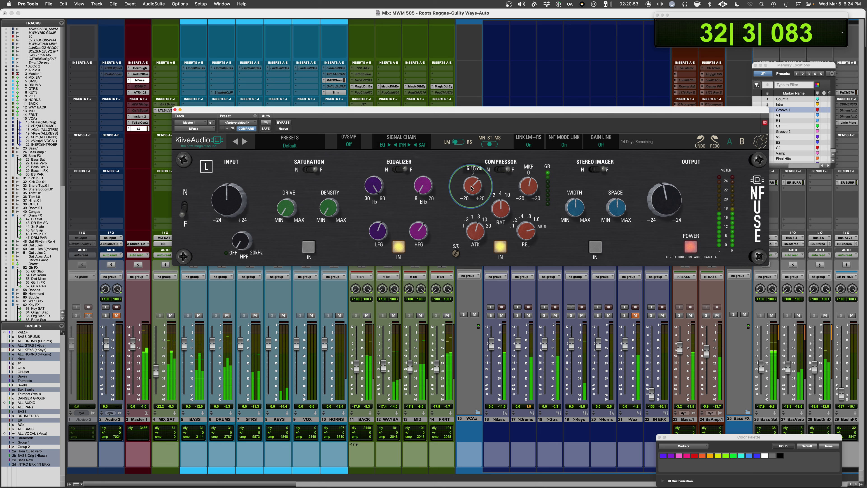
- Fine-tune the F compressor's threshold to around 6.75 dB while the mix plays, and stop playback
{"action": "left_click_drag", "start_coordinate": [471, 188], "coordinate": [472, 185]}
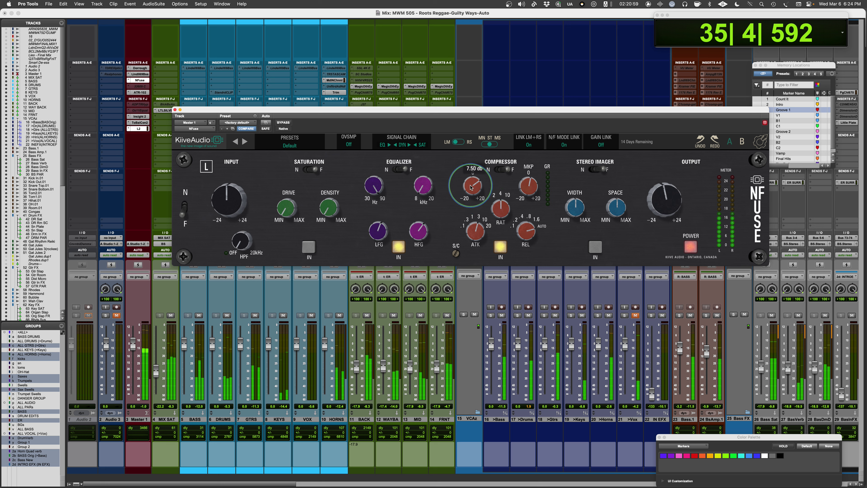
{"action": "left_click_drag", "start_coordinate": [471, 186], "coordinate": [471, 188]}
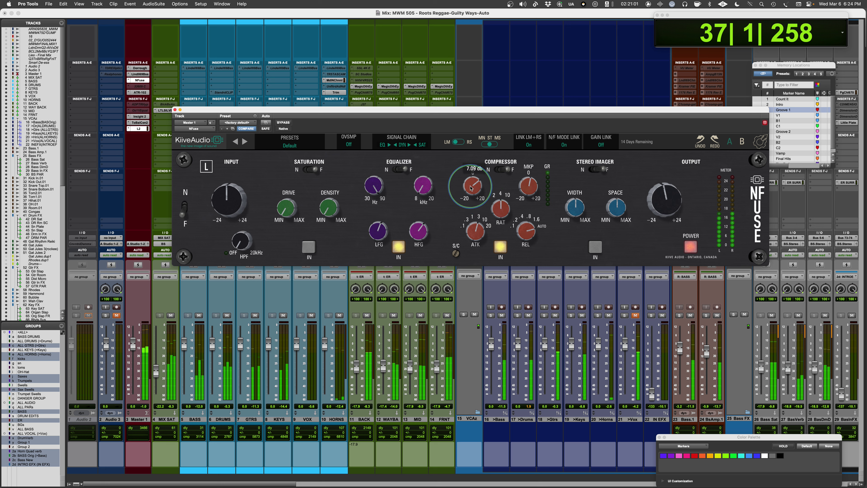
{"action": "left_click_drag", "start_coordinate": [470, 188], "coordinate": [471, 188]}
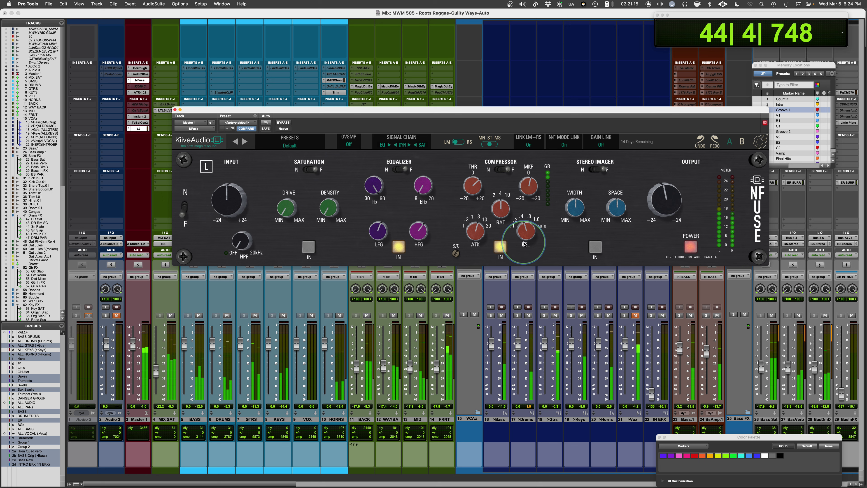
{"action": "left_click", "coordinate": [472, 186]}
{"action": "left_click_drag", "start_coordinate": [473, 187], "coordinate": [473, 187]}
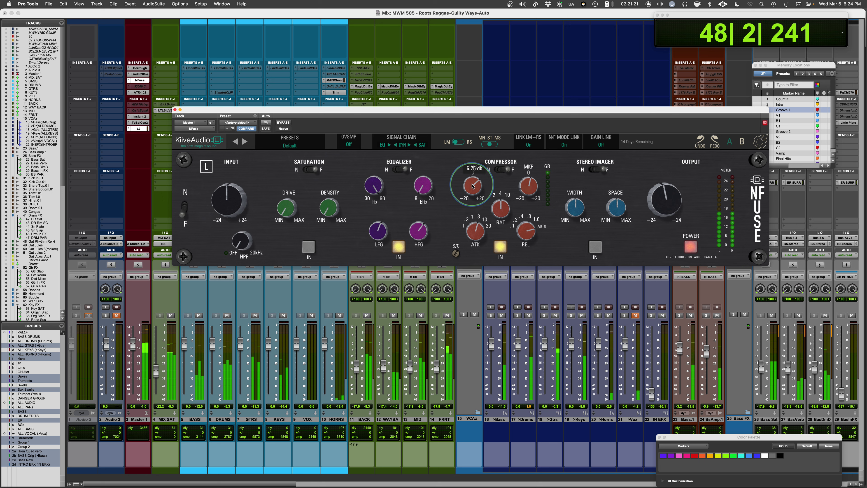
{"action": "left_click_drag", "start_coordinate": [473, 186], "coordinate": [473, 187]}
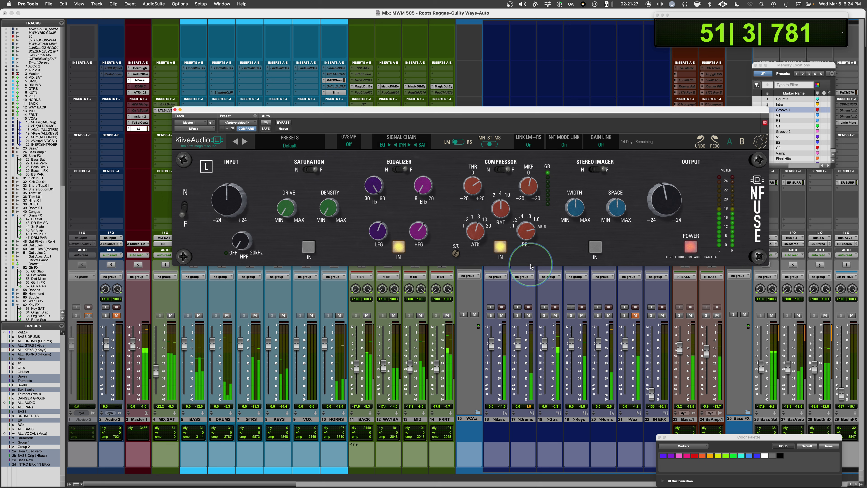
{"action": "key", "text": "space"}
{"action": "mouse_move", "coordinate": [455, 252]}
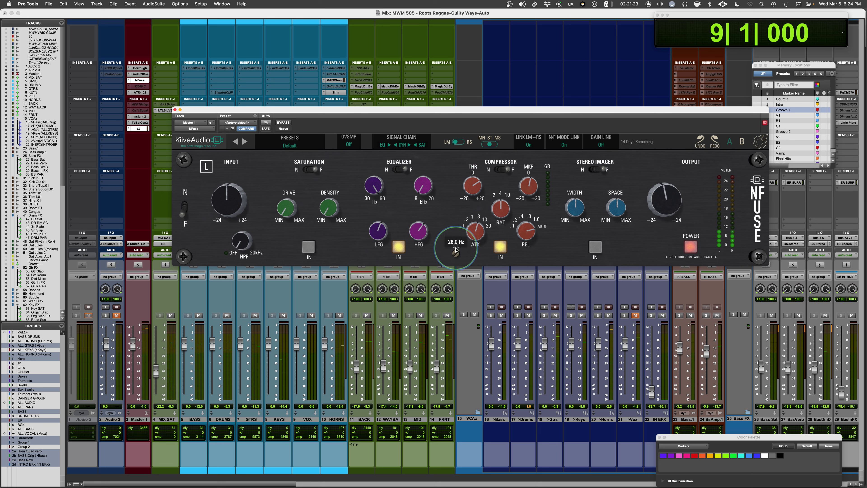
- Refine the F compressor with a higher sidechain filter frequency and a threshold of about 5.52 dB, comparing it in and out during playback
{"action": "mouse_move", "coordinate": [455, 251]}
{"action": "left_mouse_down"}
{"action": "mouse_move", "coordinate": [457, 232]}
{"action": "mouse_move", "coordinate": [457, 256]}
{"action": "left_mouse_up"}
{"action": "key", "text": "space"}
{"action": "left_click_drag", "start_coordinate": [482, 196], "coordinate": [471, 194]}
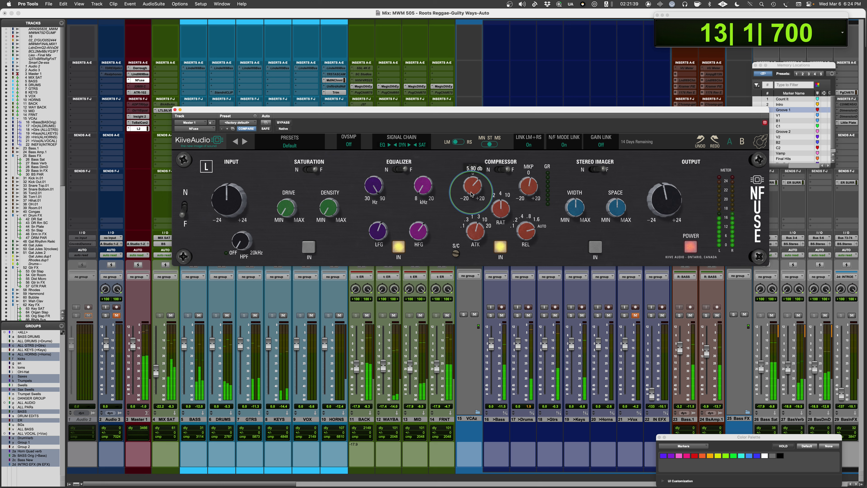
{"action": "left_click_drag", "start_coordinate": [472, 194], "coordinate": [472, 194]}
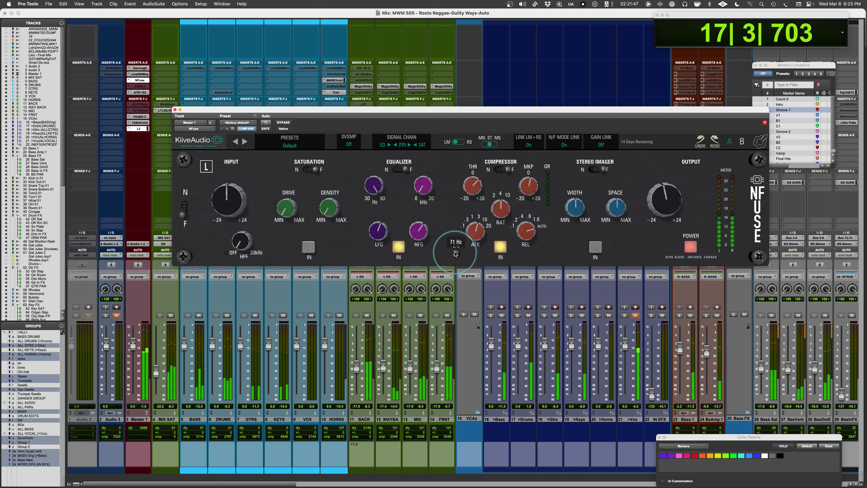
{"action": "left_click_drag", "start_coordinate": [456, 253], "coordinate": [455, 255]}
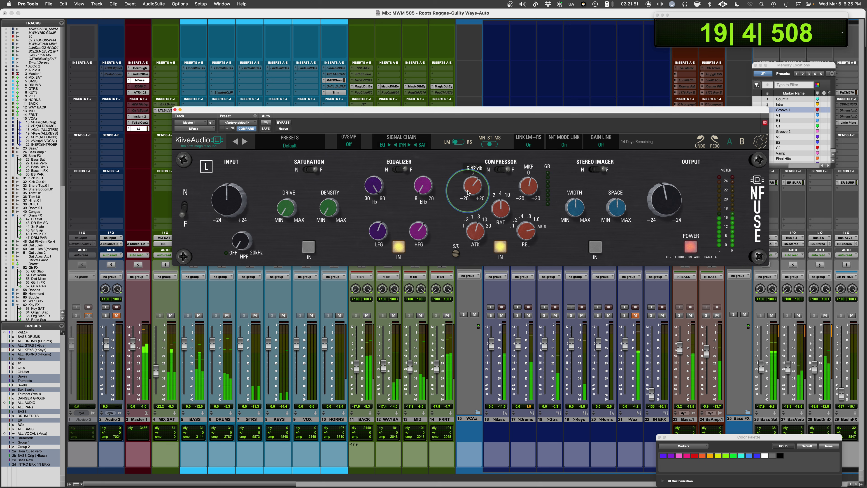
{"action": "left_click", "coordinate": [500, 246]}
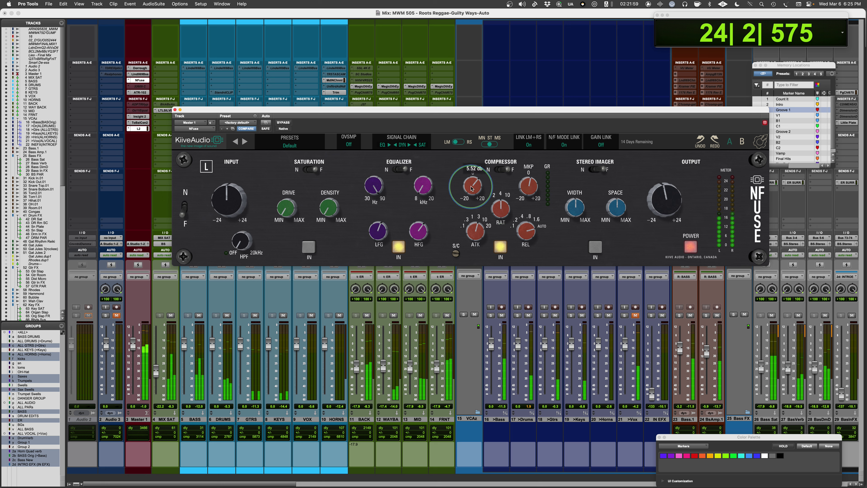
{"action": "mouse_move", "coordinate": [534, 187]}
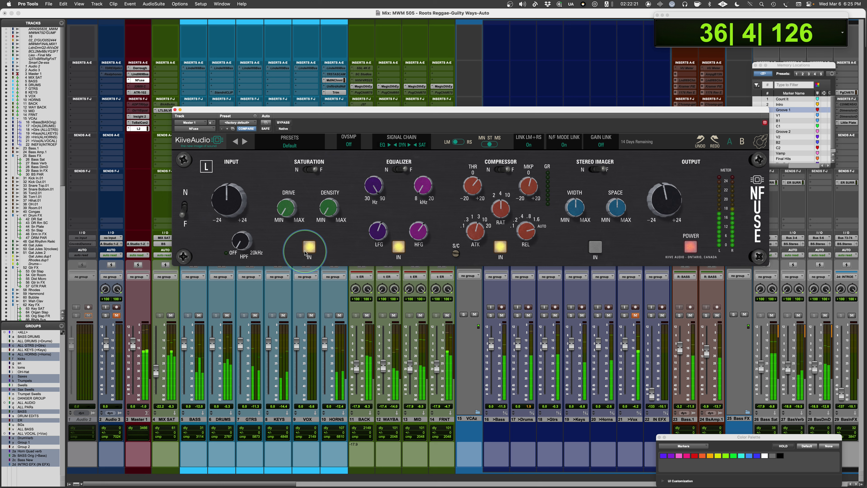
- Engage the F saturation with drive at about 2.43 and density at about 6.33, and compare it in and out
{"action": "left_click_drag", "start_coordinate": [286, 209], "coordinate": [300, 154]}
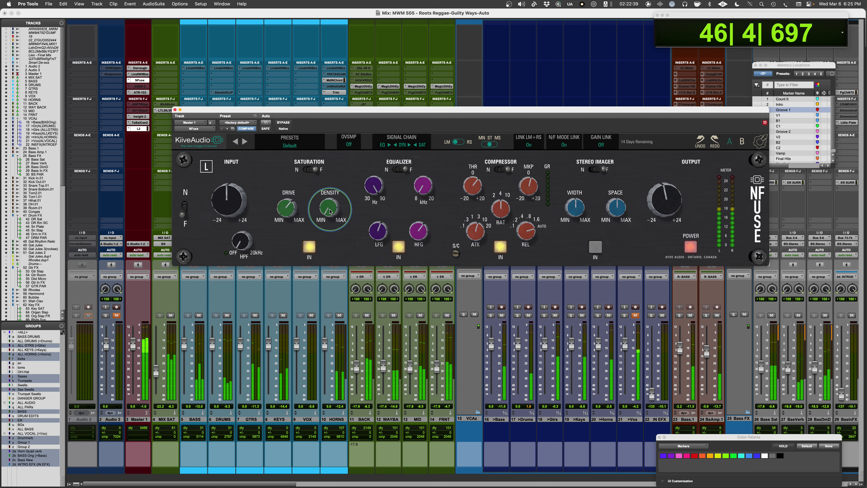
{"action": "left_click_drag", "start_coordinate": [329, 213], "coordinate": [330, 142]}
{"action": "left_click_drag", "start_coordinate": [297, 197], "coordinate": [293, 250]}
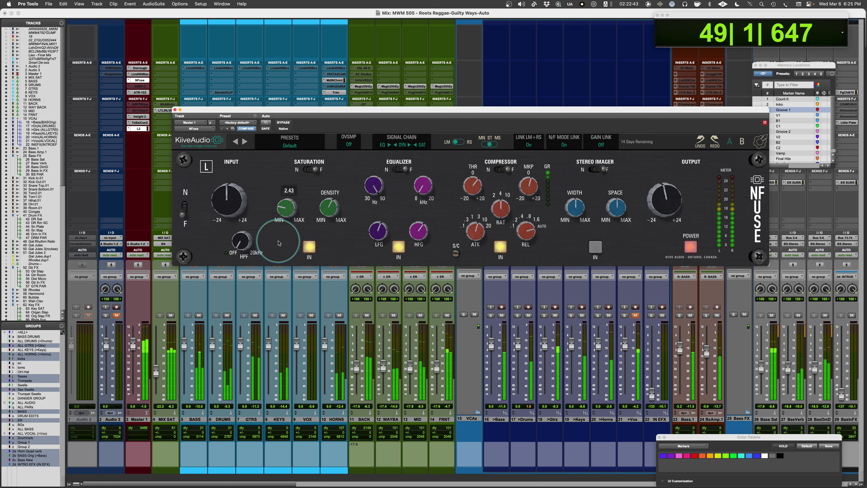
{"action": "left_click_drag", "start_coordinate": [323, 208], "coordinate": [324, 205]}
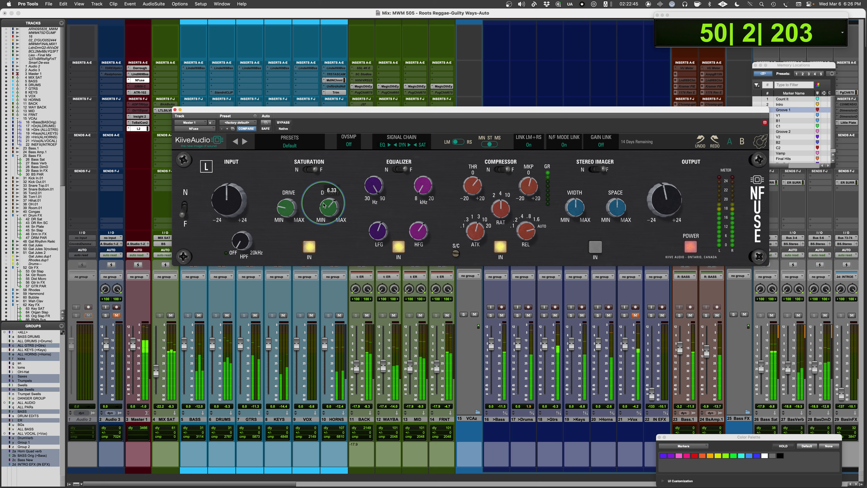
{"action": "left_click", "coordinate": [308, 249]}
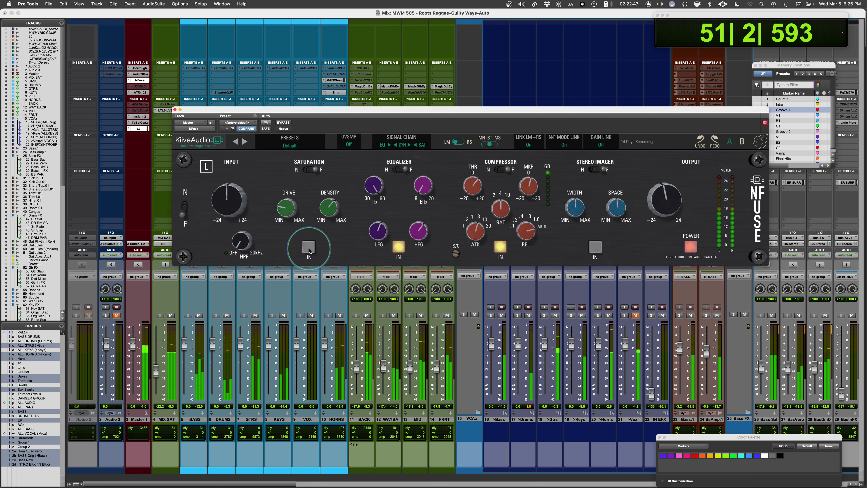
{"action": "left_click", "coordinate": [309, 248]}
- Lower the plugin's output to about -4.55 dB and compare the mix with its power off and on
{"action": "left_click_drag", "start_coordinate": [665, 204], "coordinate": [665, 208]}
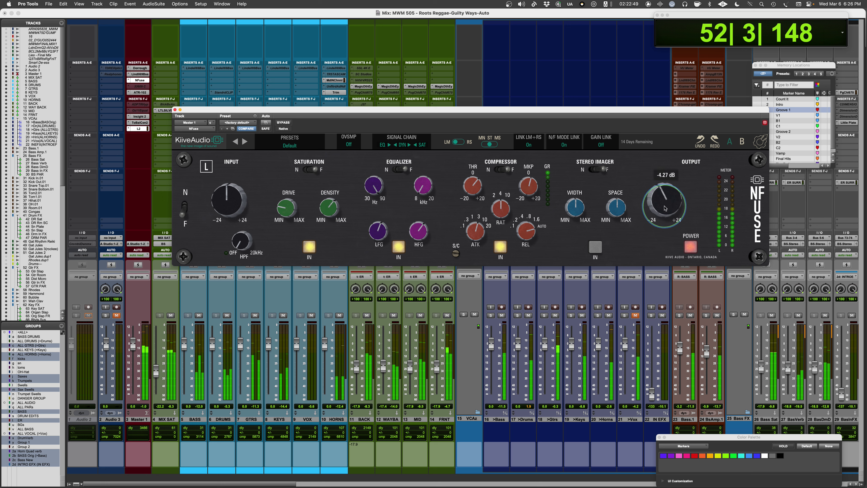
{"action": "left_click", "coordinate": [688, 246]}
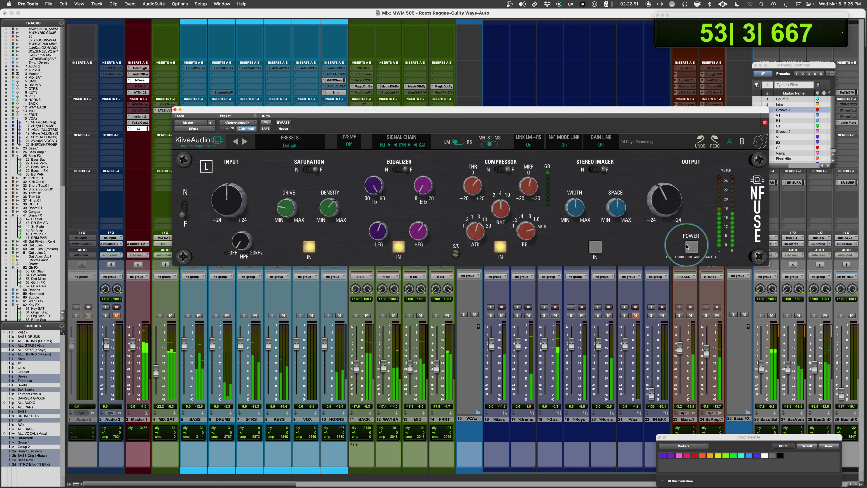
{"action": "left_click", "coordinate": [687, 246]}
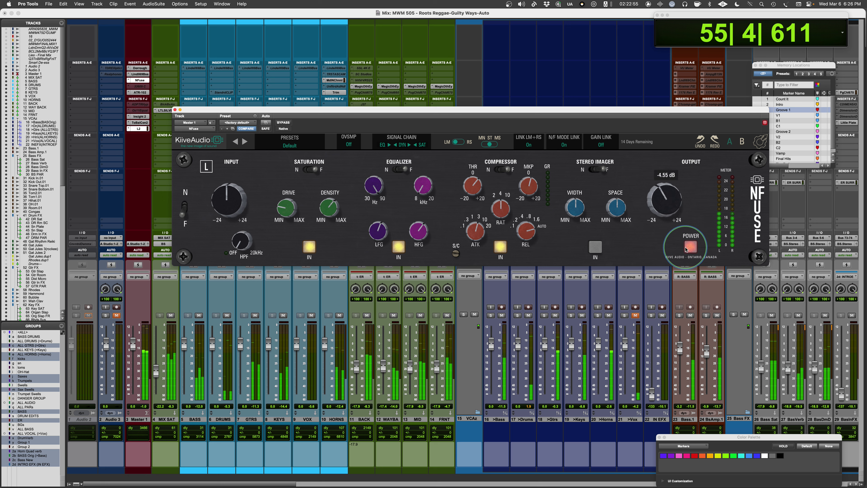
{"action": "left_click", "coordinate": [689, 248]}
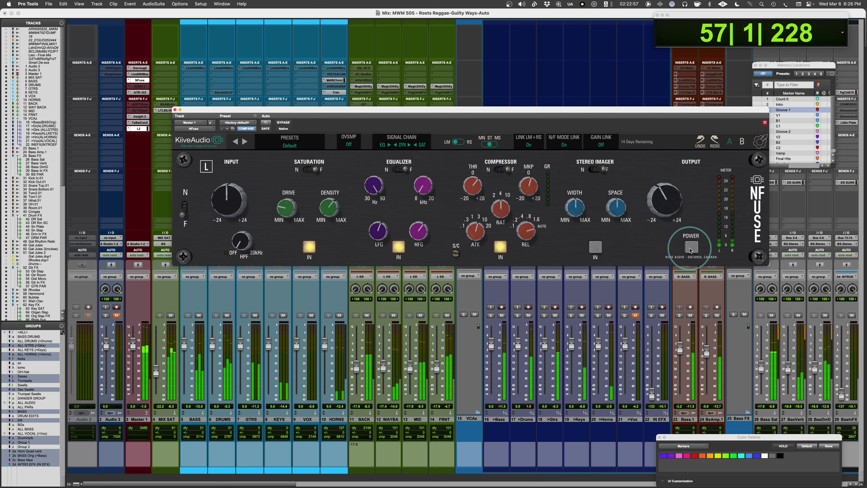
{"action": "left_click", "coordinate": [690, 250]}
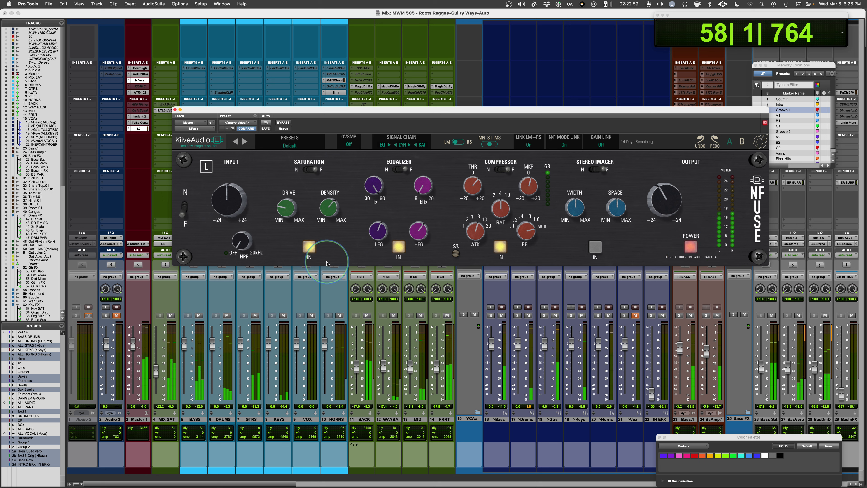
- Reduce the F saturation's density while the mix plays, and stop playback
{"action": "mouse_move", "coordinate": [376, 237]}
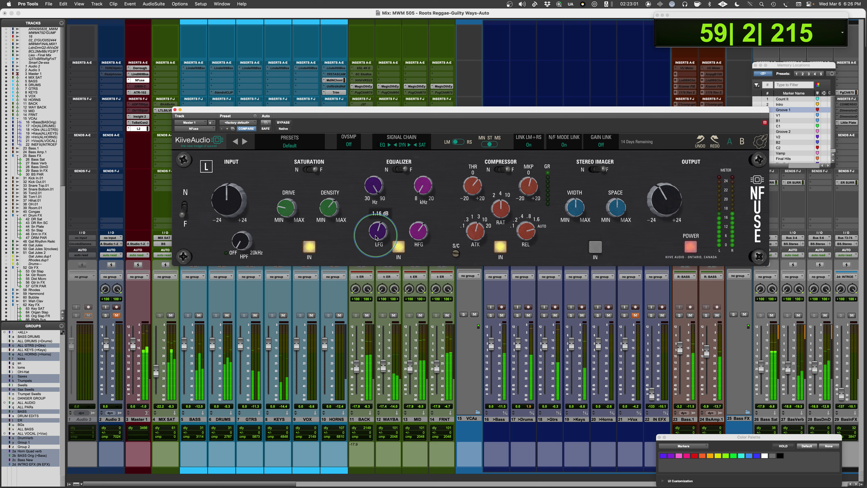
{"action": "left_click_drag", "start_coordinate": [329, 205], "coordinate": [328, 242]}
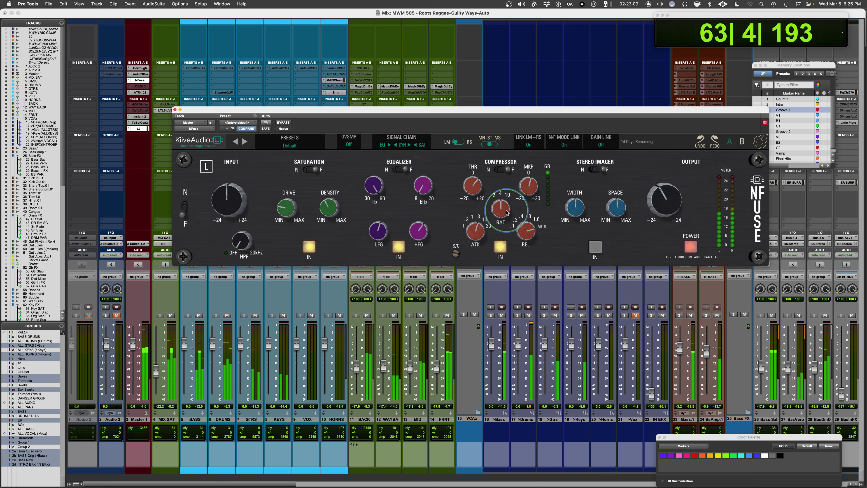
{"action": "key", "text": "space"}
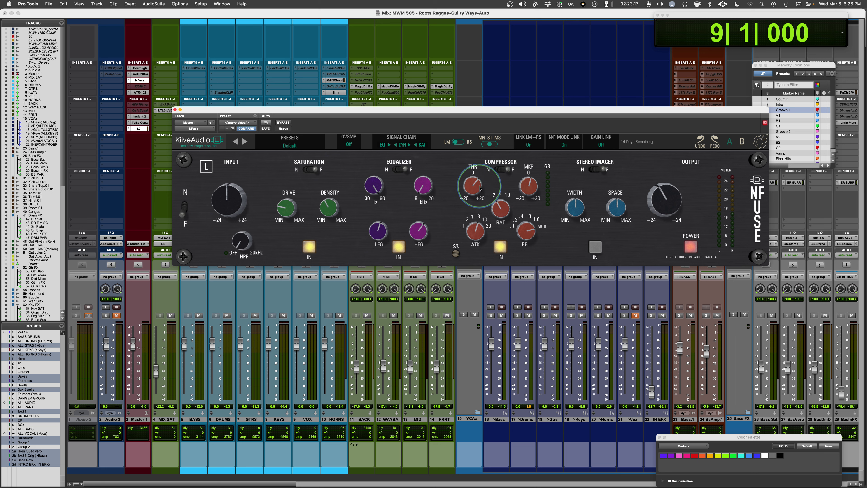
- Set the F compressor's attack to 20 and fine-tune its threshold while the mix plays
{"action": "mouse_move", "coordinate": [472, 220]}
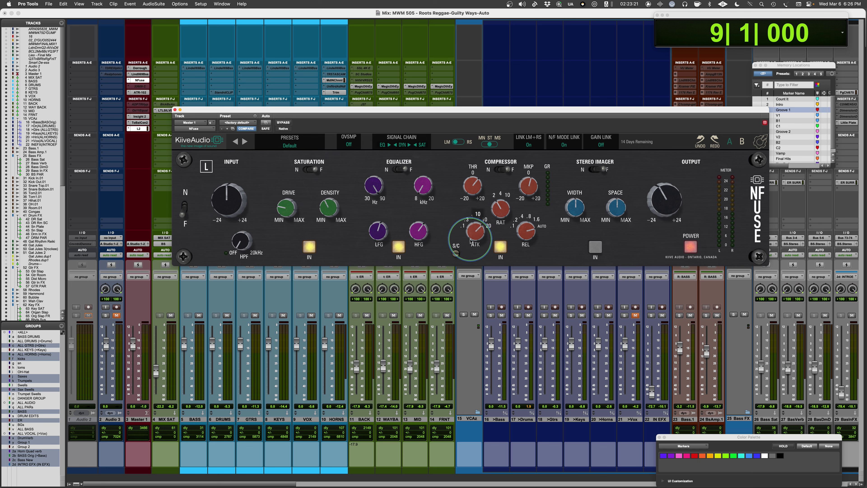
{"action": "mouse_move", "coordinate": [502, 198]}
{"action": "key", "text": "space"}
{"action": "left_click_drag", "start_coordinate": [503, 198], "coordinate": [505, 183]}
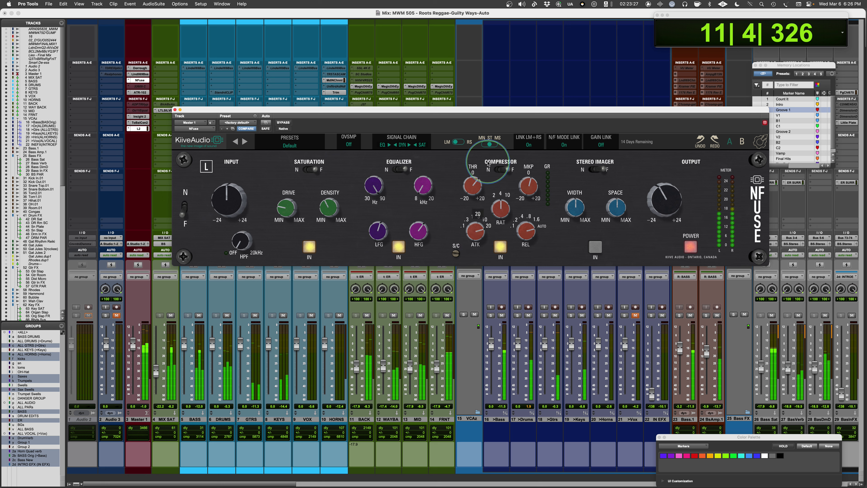
{"action": "mouse_move", "coordinate": [470, 186]}
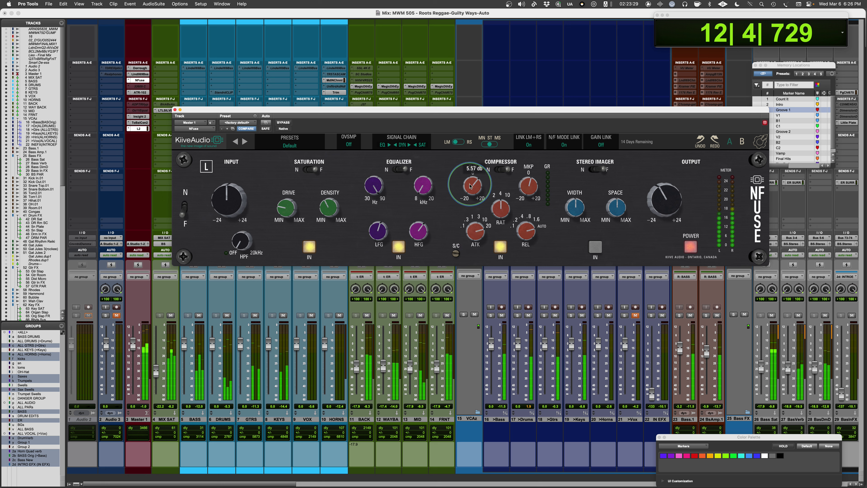
{"action": "left_click_drag", "start_coordinate": [471, 186], "coordinate": [470, 188]}
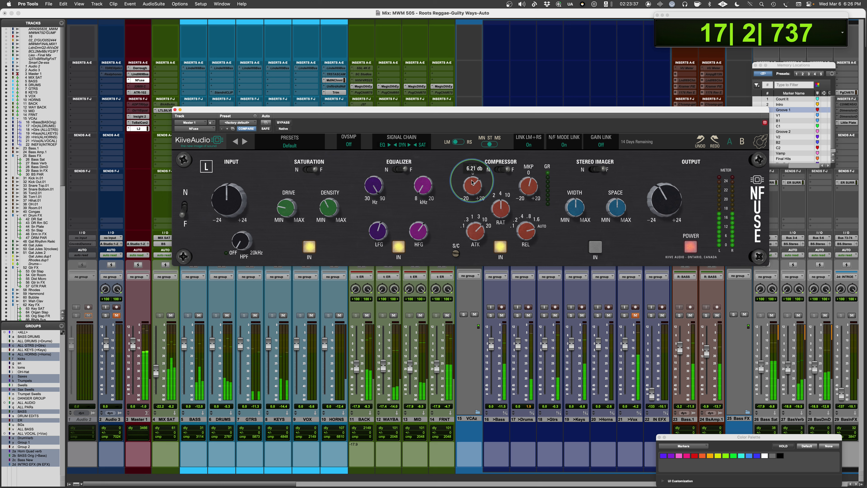
{"action": "left_click_drag", "start_coordinate": [475, 232], "coordinate": [474, 221]}
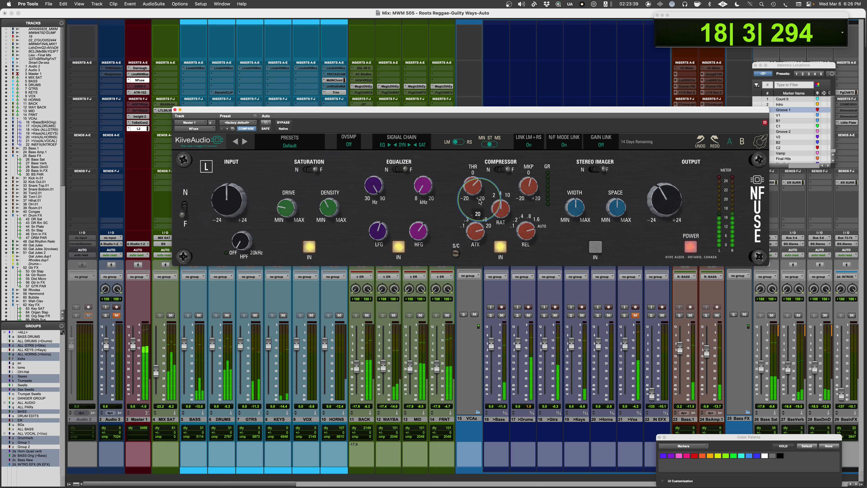
{"action": "scroll", "coordinate": [469, 190], "scroll_direction": "up", "scroll_amount": 1}
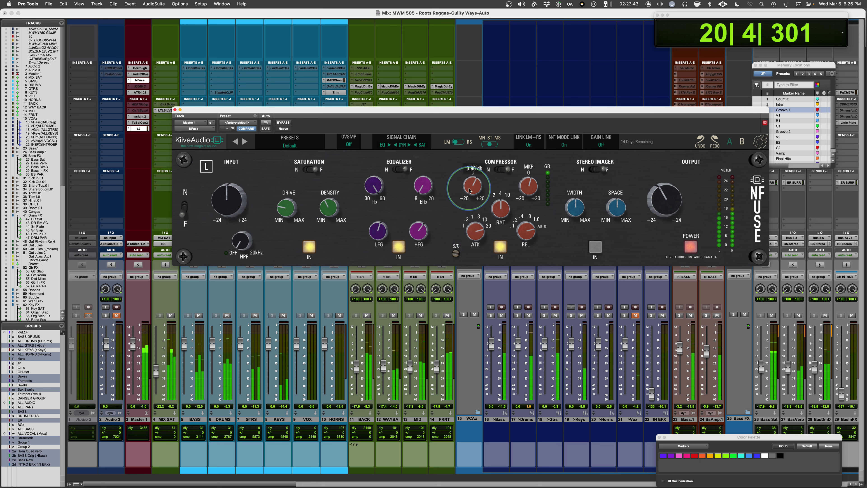
{"action": "scroll", "coordinate": [470, 190], "scroll_direction": "up", "scroll_amount": 3}
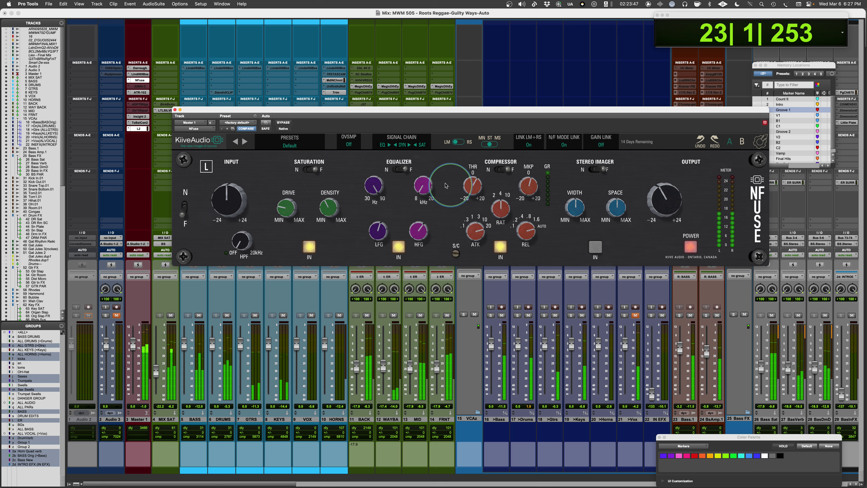
- Compare the mix with the plugin bypassed and active, and stop playback
{"action": "left_click", "coordinate": [283, 123]}
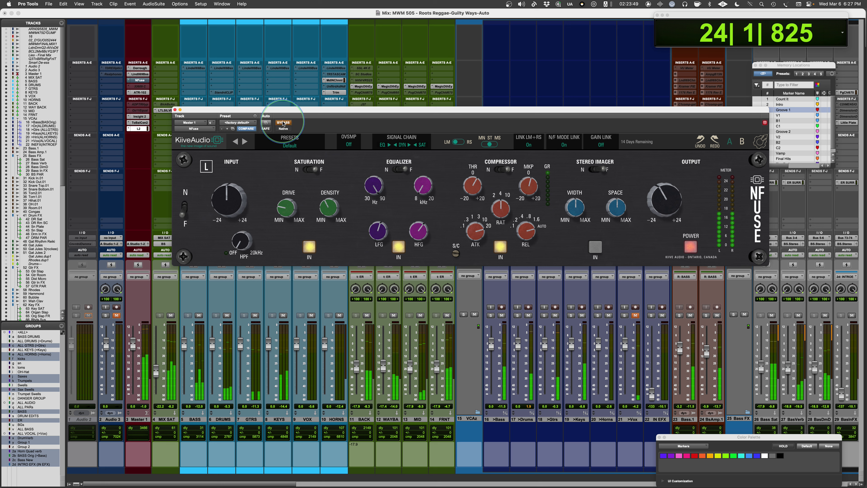
{"action": "left_click", "coordinate": [283, 123]}
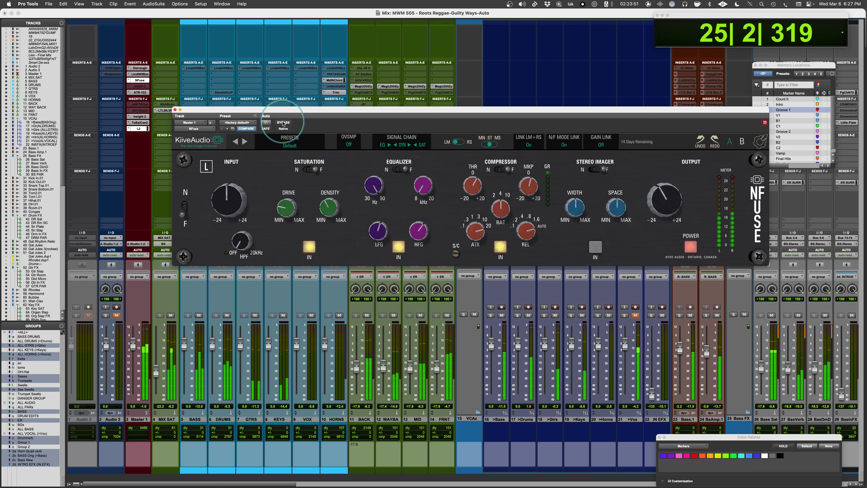
{"action": "key", "text": "space"}
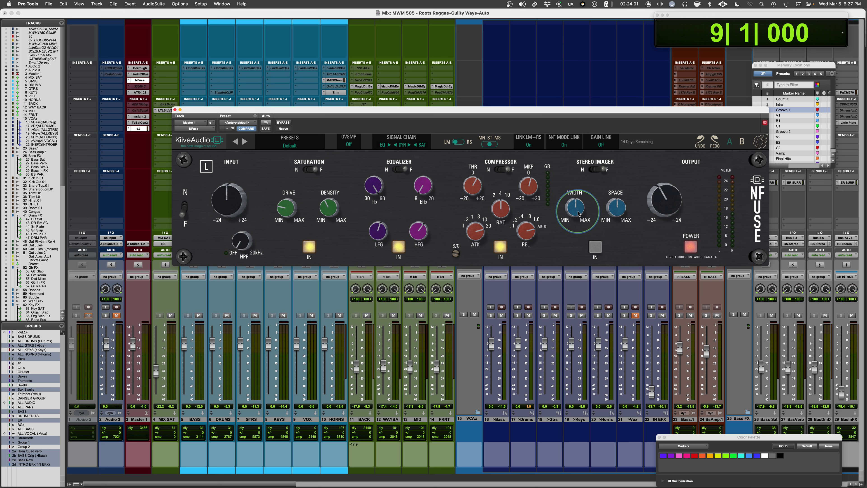
- Raise the stereo imager's width and adjust its space while the mix plays, and stop playback
{"action": "key", "text": "space"}
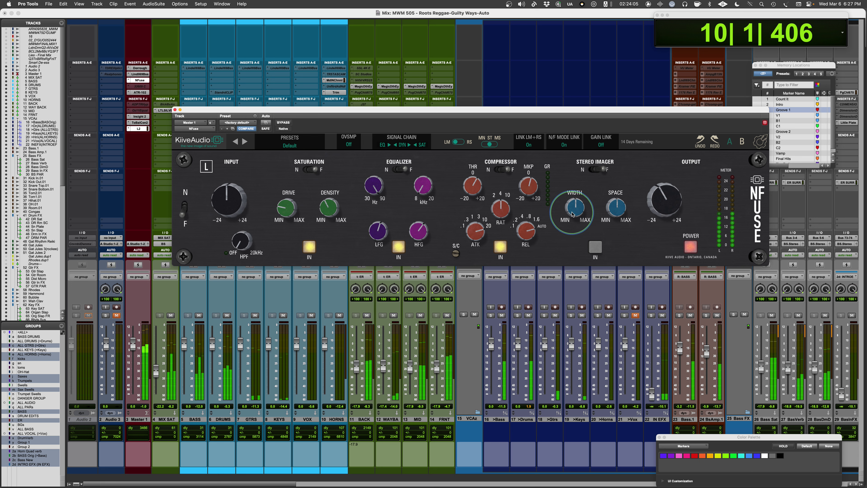
{"action": "left_click_drag", "start_coordinate": [571, 214], "coordinate": [573, 204]}
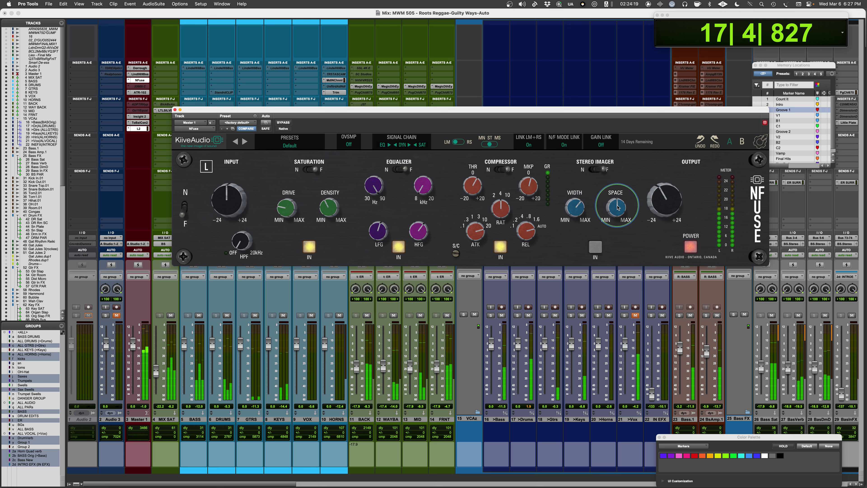
{"action": "left_click_drag", "start_coordinate": [618, 207], "coordinate": [623, 152]}
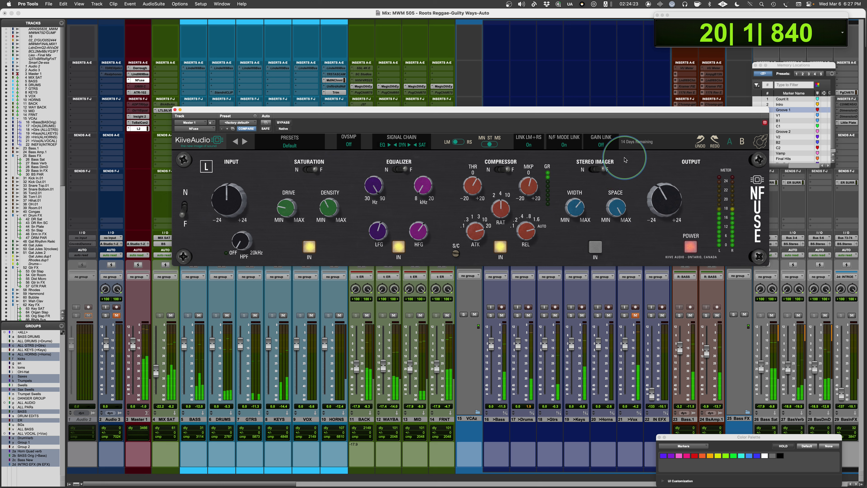
{"action": "key", "text": "space"}
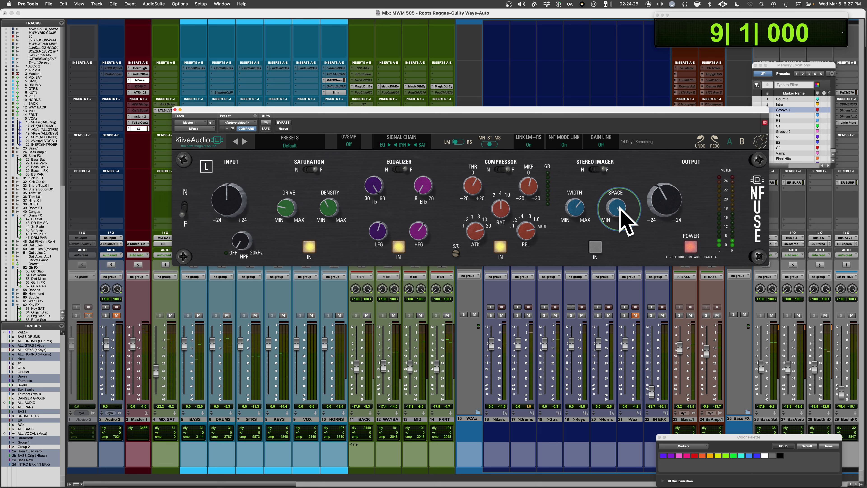
- Try the stereo imager's space at -6.00 and 6.00, readjust it during playback, and bypass the plugin
{"action": "left_click_drag", "start_coordinate": [618, 209], "coordinate": [585, 310]}
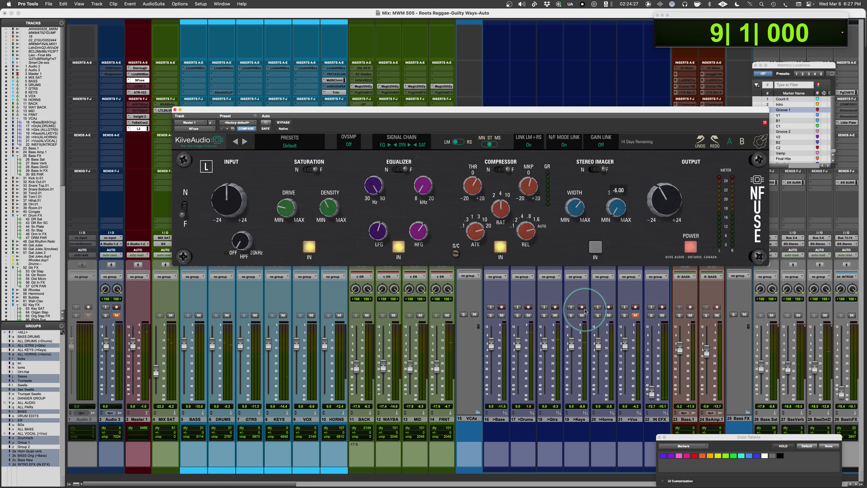
{"action": "key", "text": "space"}
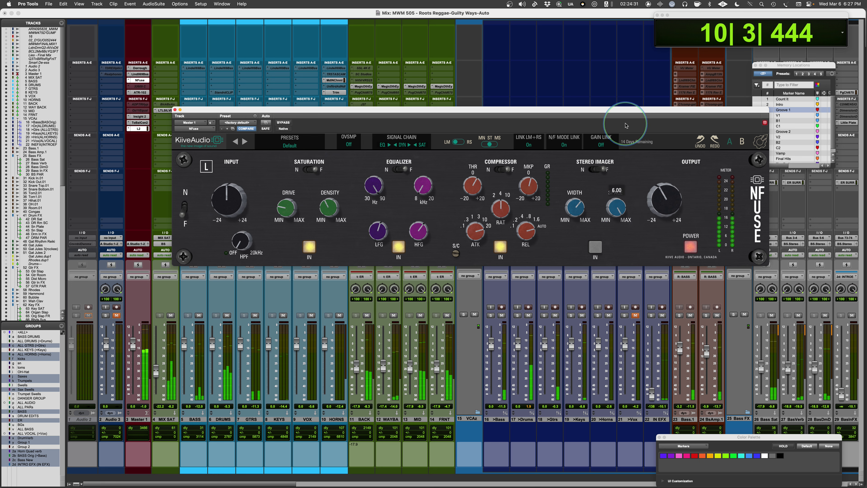
{"action": "left_click_drag", "start_coordinate": [630, 193], "coordinate": [613, 237]}
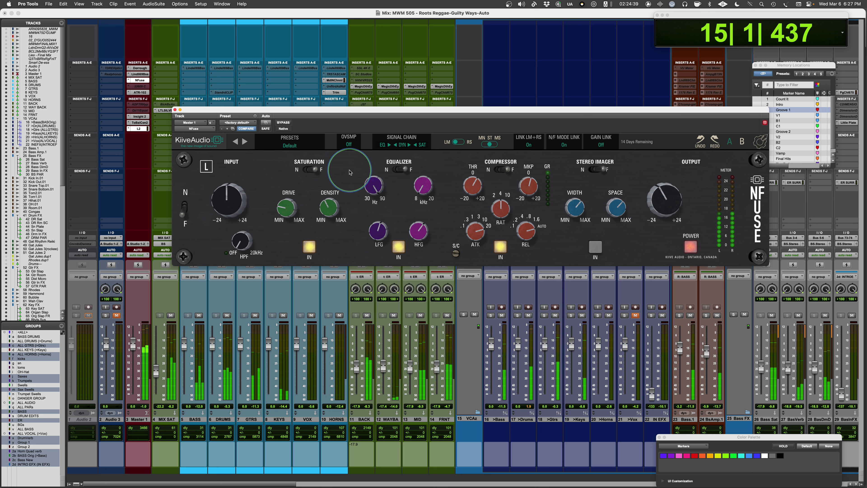
{"action": "left_click", "coordinate": [283, 122]}
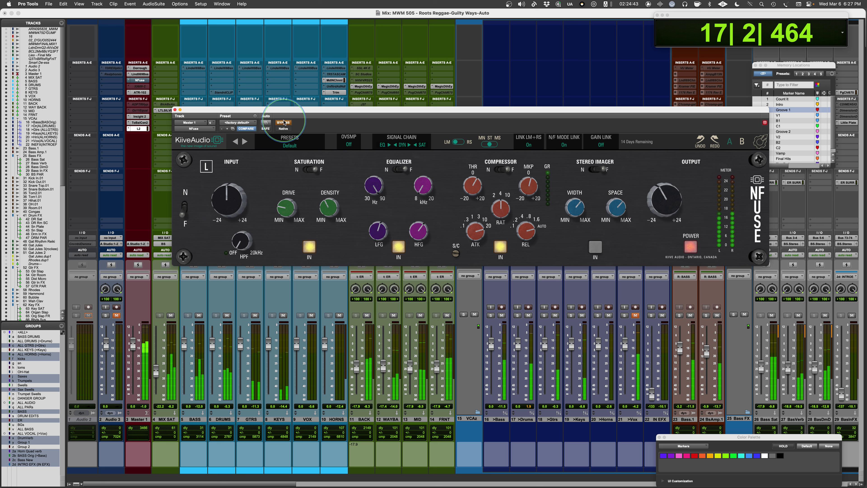
- Reactivate the plugin, switch its stereo imager in, and compare the mix with the imager off and on during playback
{"action": "left_click", "coordinate": [284, 122]}
{"action": "left_click_drag", "start_coordinate": [574, 208], "coordinate": [620, 211]}
{"action": "left_click", "coordinate": [595, 246]}
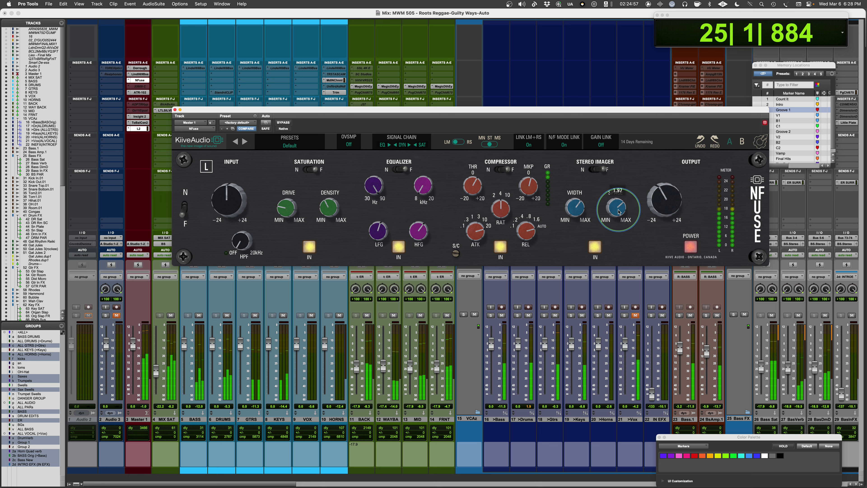
{"action": "left_click", "coordinate": [595, 246]}
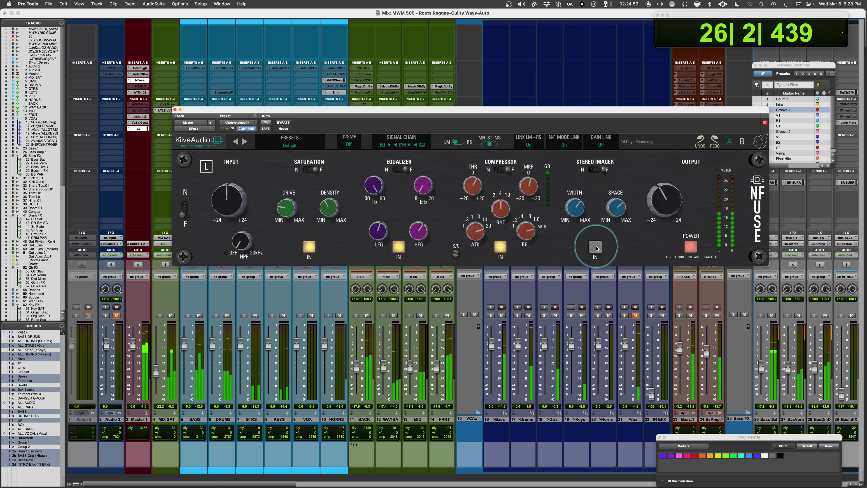
{"action": "left_click", "coordinate": [595, 247]}
{"action": "left_click_drag", "start_coordinate": [576, 209], "coordinate": [576, 211]}
- Compare the mix with the plugin powered off and on, and save the session with playback stopped
{"action": "left_click", "coordinate": [691, 247]}
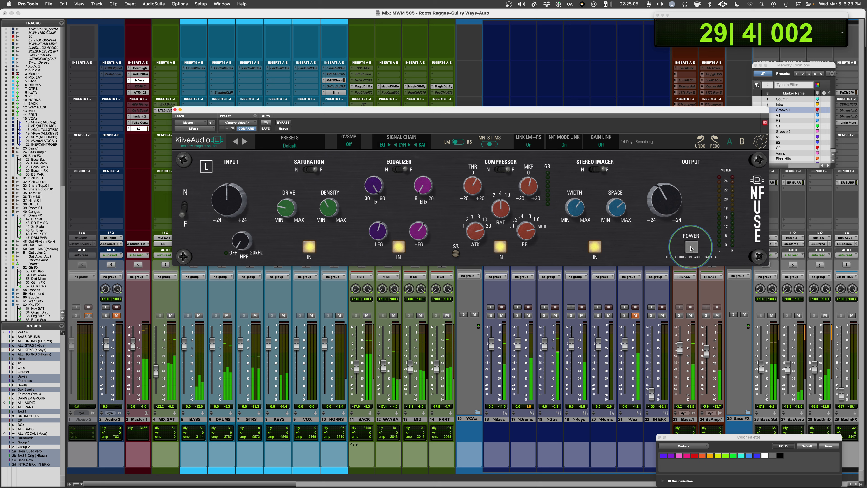
{"action": "left_click", "coordinate": [691, 247]}
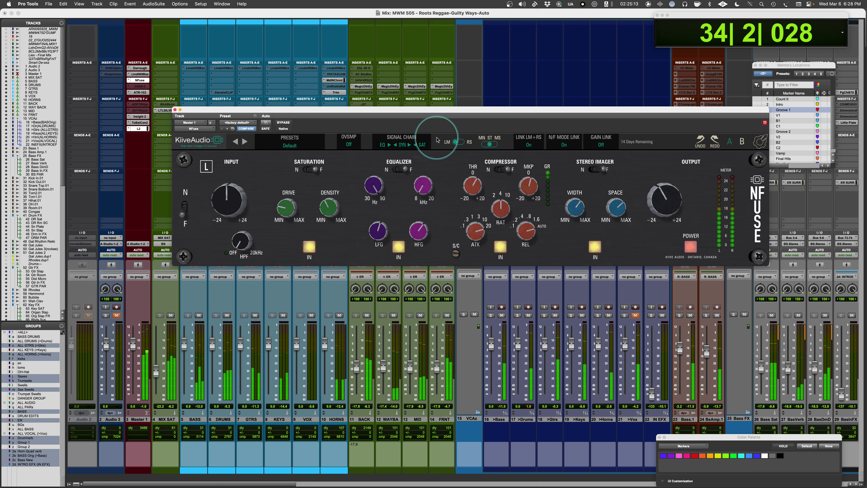
{"action": "key", "text": "space"}
{"action": "key", "text": "super+s"}
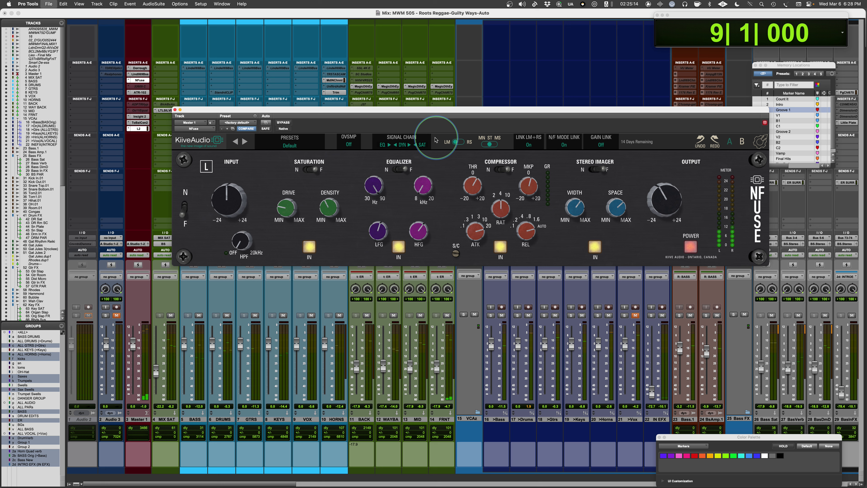
- Alternate the whole plugin between its N and F modes during playback and lower the N mode's output to -4.93 dB
{"action": "left_click", "coordinate": [187, 208]}
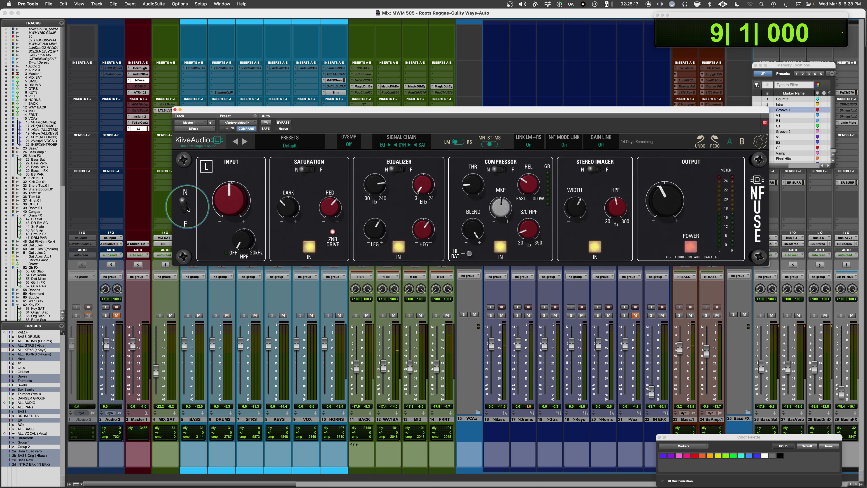
{"action": "left_click", "coordinate": [186, 210]}
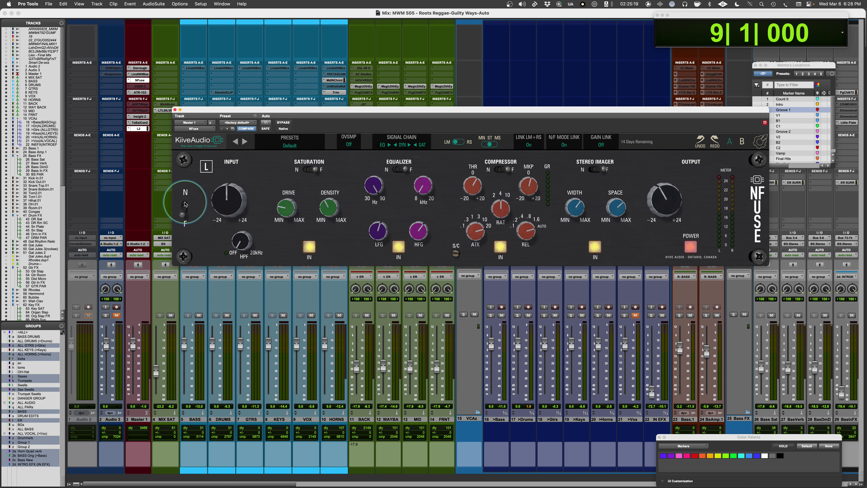
{"action": "left_click", "coordinate": [185, 210]}
{"action": "key", "text": "space"}
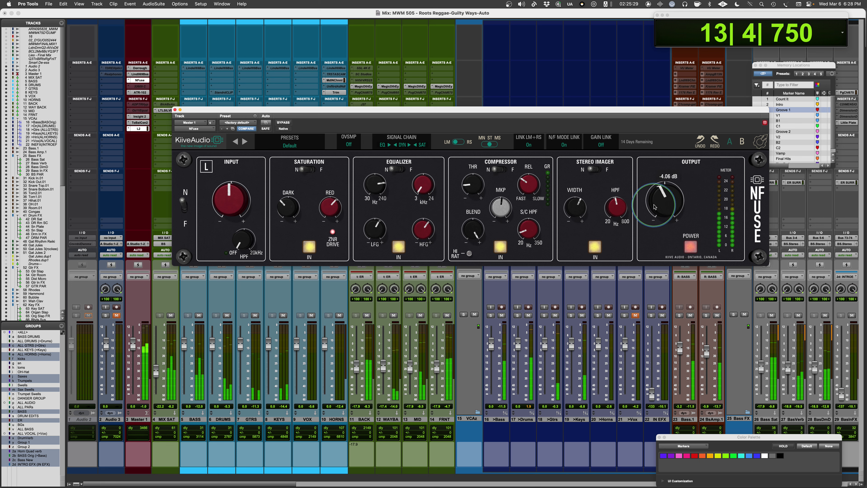
{"action": "left_click", "coordinate": [184, 208]}
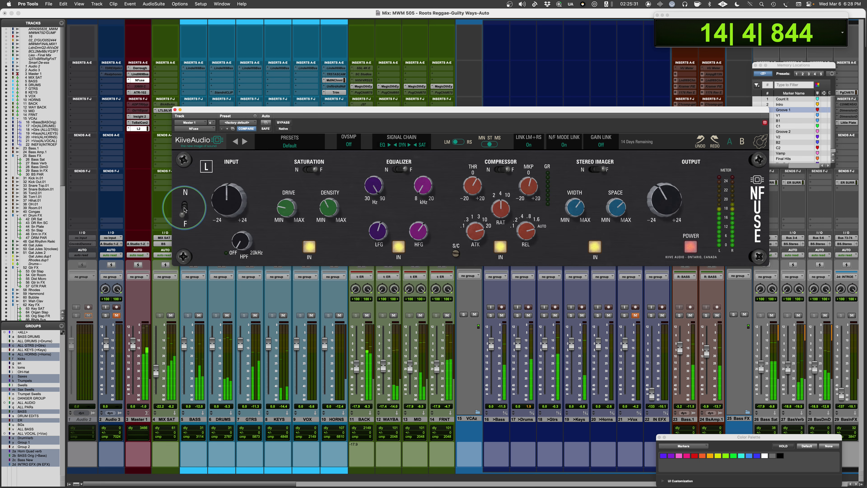
{"action": "mouse_move", "coordinate": [662, 210]}
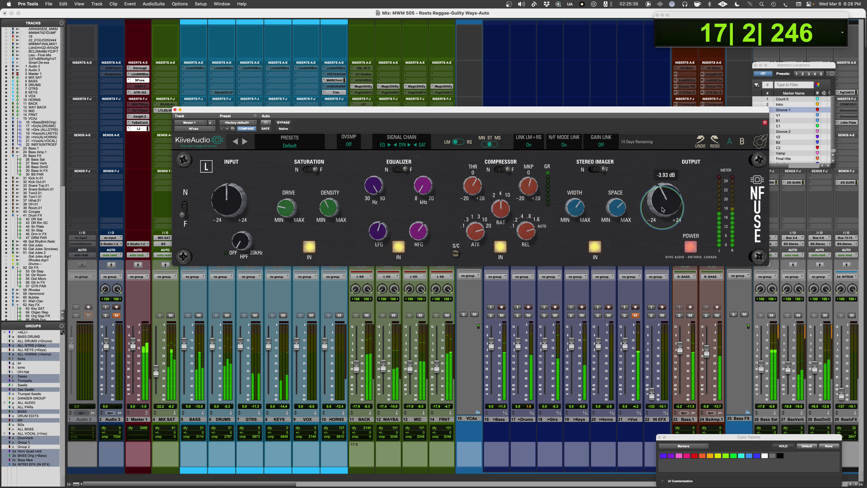
{"action": "left_click", "coordinate": [184, 207]}
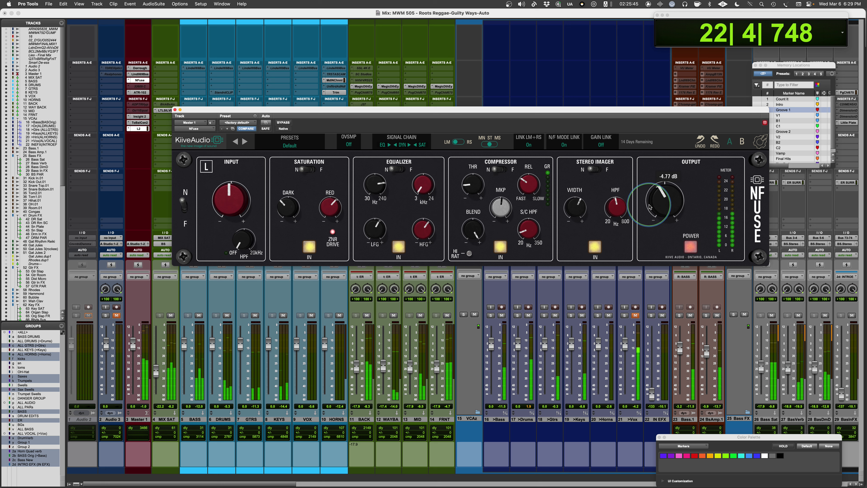
{"action": "scroll", "coordinate": [650, 206], "scroll_direction": "down", "scroll_amount": 2}
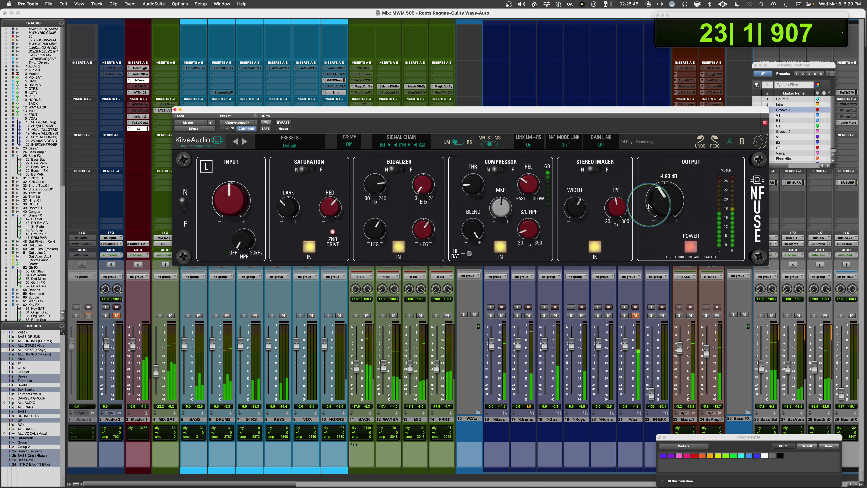
- Compare the plugin's F and N modes repeatedly while the mix plays, finish in F mode, and stop playback
{"action": "left_click", "coordinate": [184, 206]}
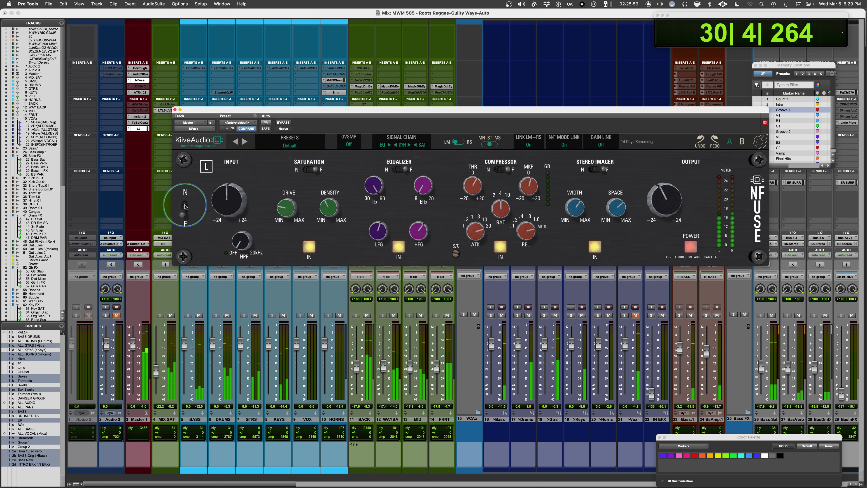
{"action": "left_click", "coordinate": [185, 206]}
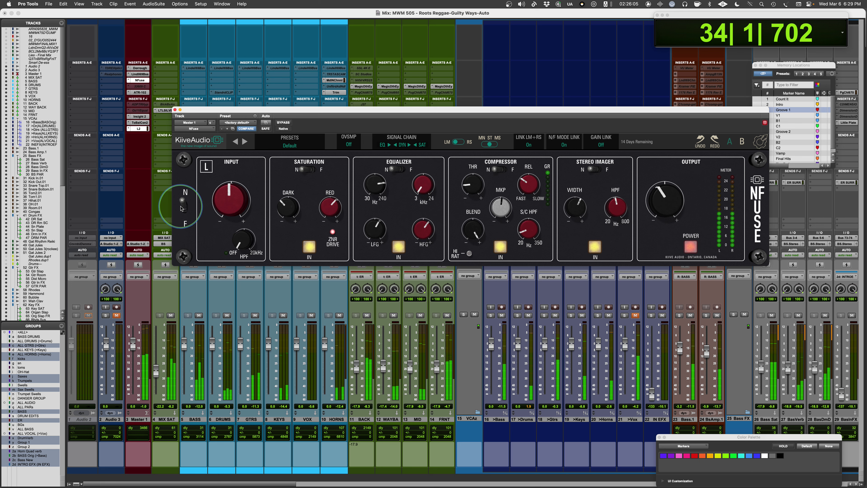
{"action": "left_click", "coordinate": [184, 205]}
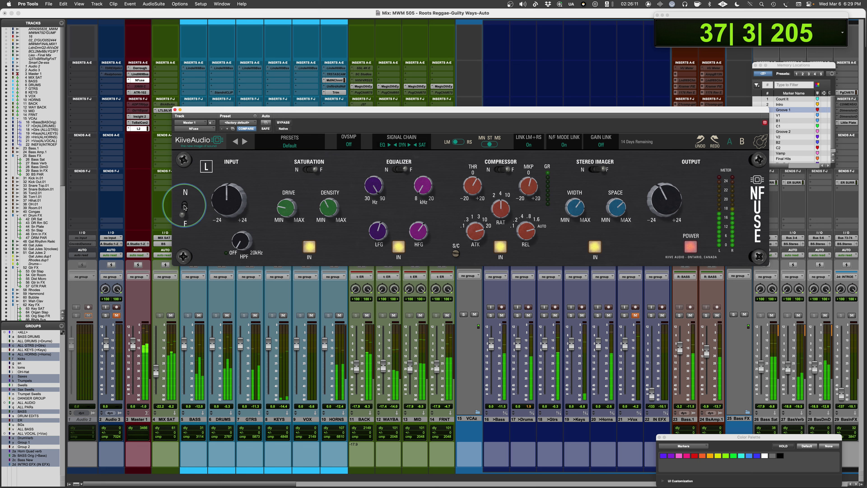
{"action": "left_click", "coordinate": [184, 206]}
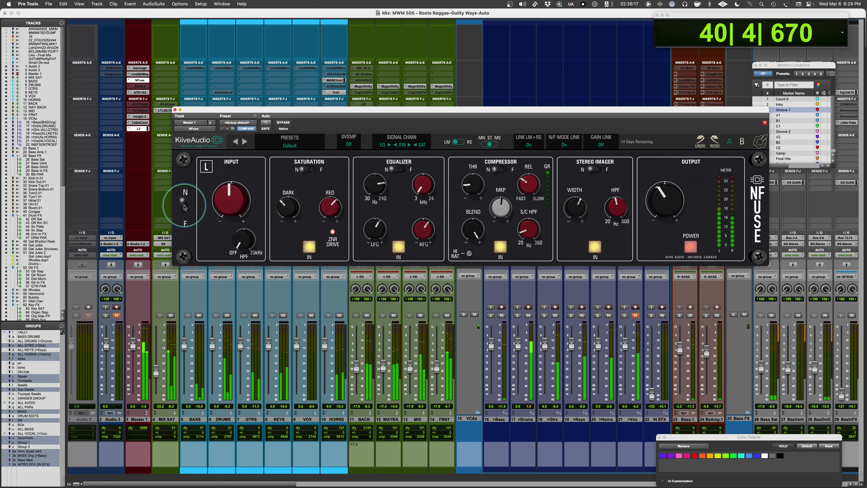
{"action": "left_click", "coordinate": [183, 202]}
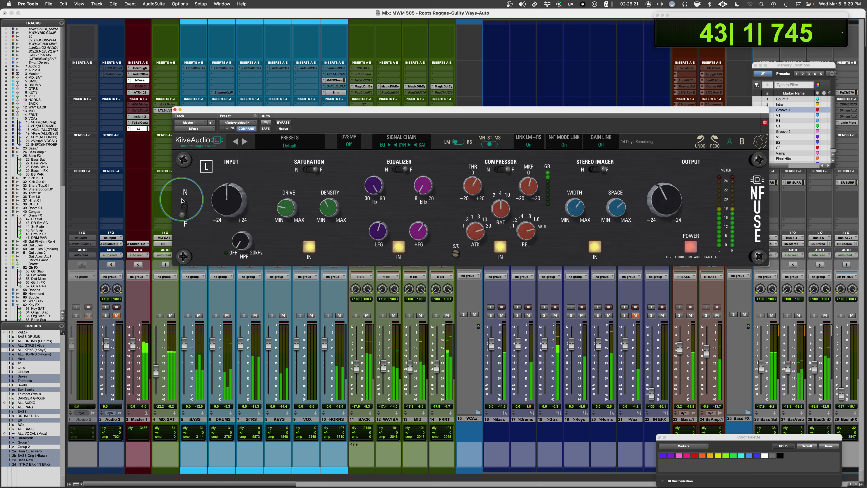
{"action": "key", "text": "space"}
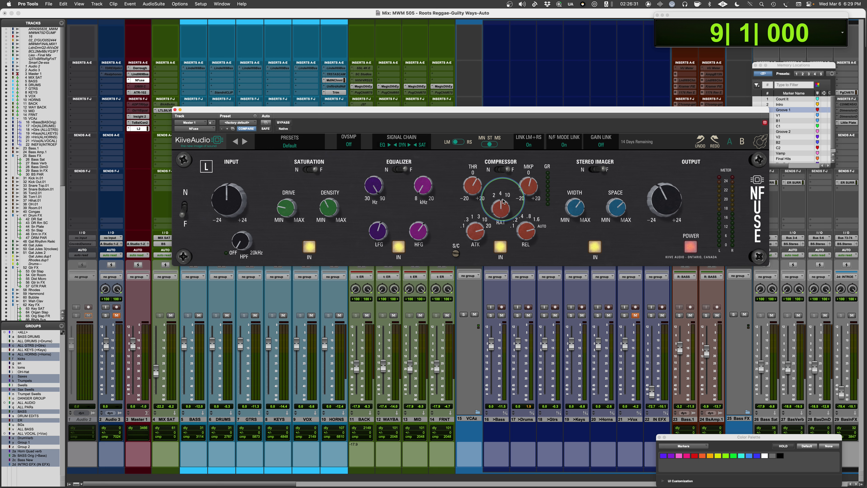
- Return the plugin to N mode, unlink the N/F modes, and play the mix with only the compressor set to F
{"action": "left_click", "coordinate": [185, 205]}
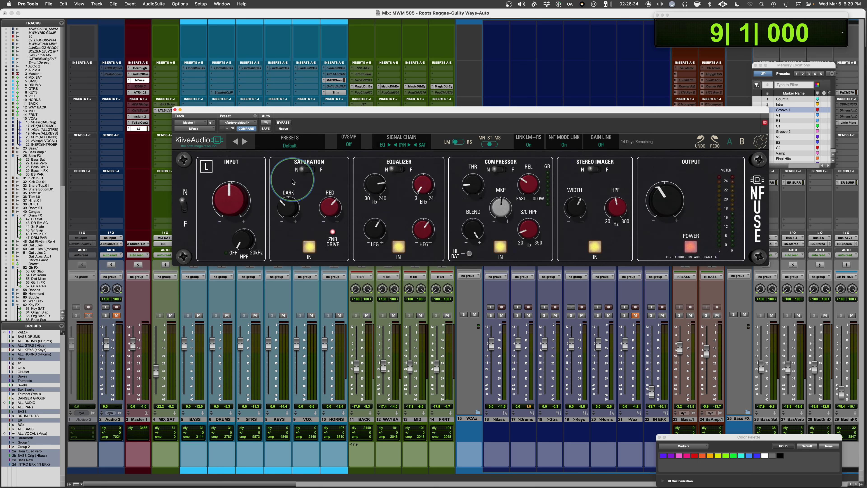
{"action": "left_click", "coordinate": [500, 171]}
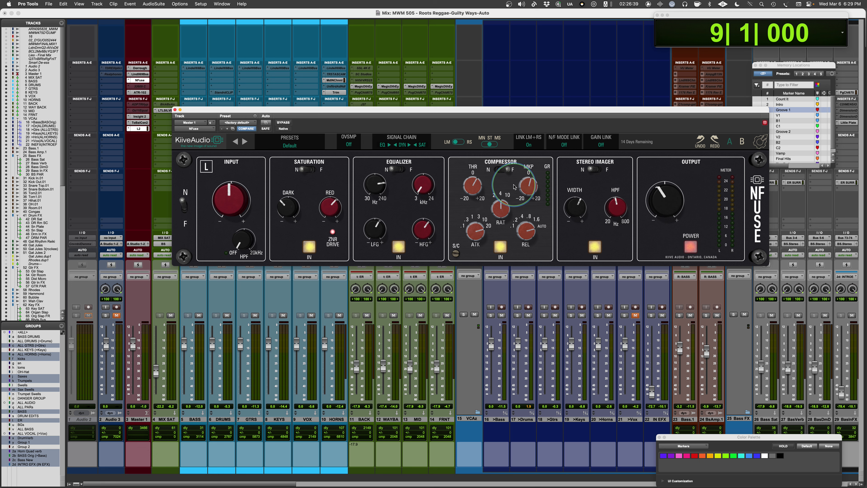
{"action": "key", "text": "space"}
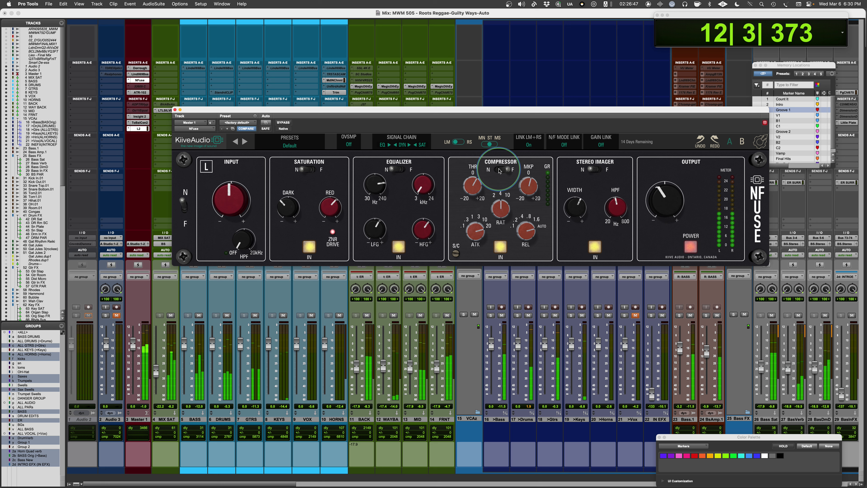
- Compare the N and F versions of the compressor and equalizer during playback, leave both in N, and stop playback
{"action": "left_click", "coordinate": [499, 170]}
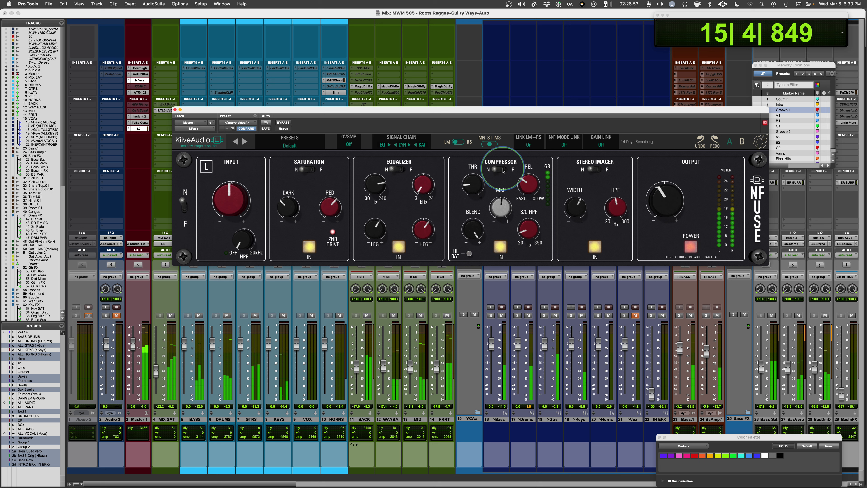
{"action": "left_click", "coordinate": [502, 170]}
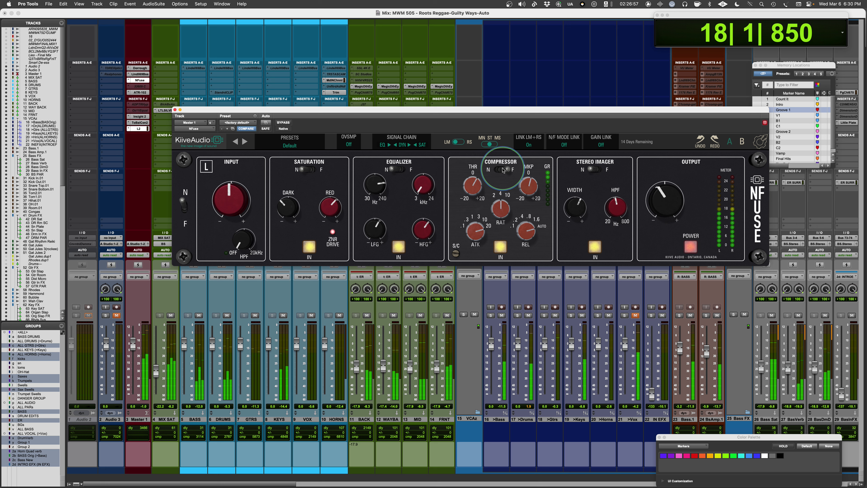
{"action": "left_click", "coordinate": [394, 170]}
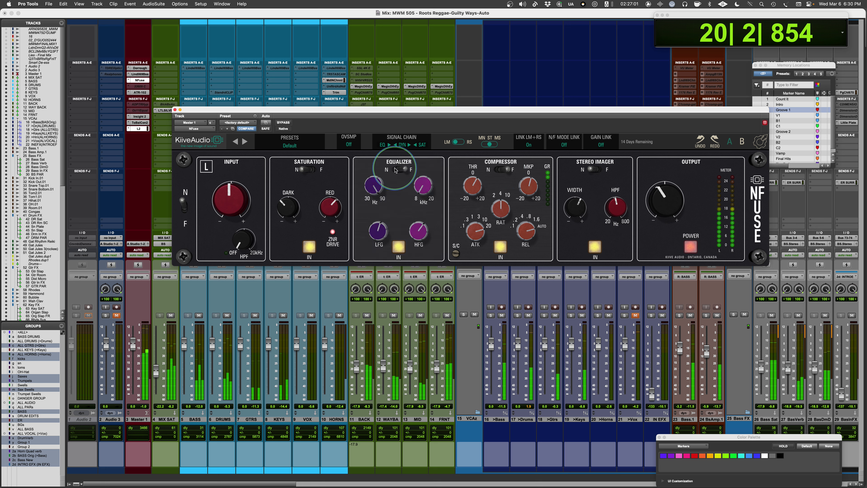
{"action": "left_click", "coordinate": [395, 170]}
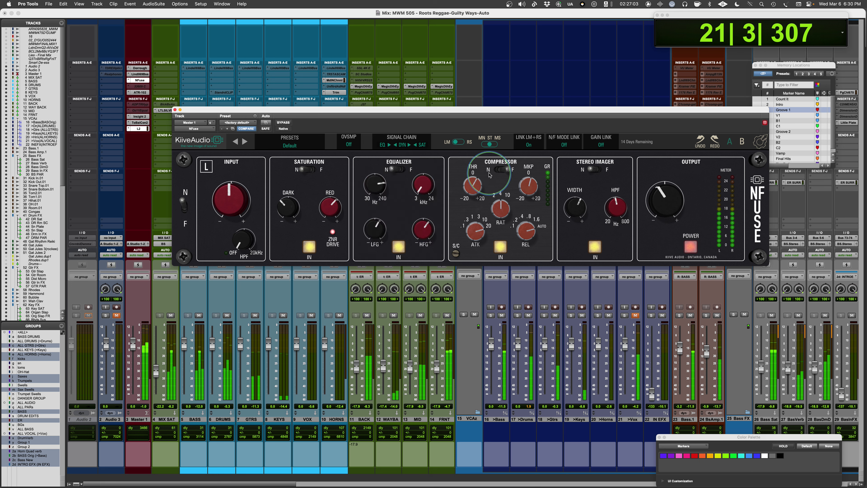
{"action": "left_click", "coordinate": [502, 171]}
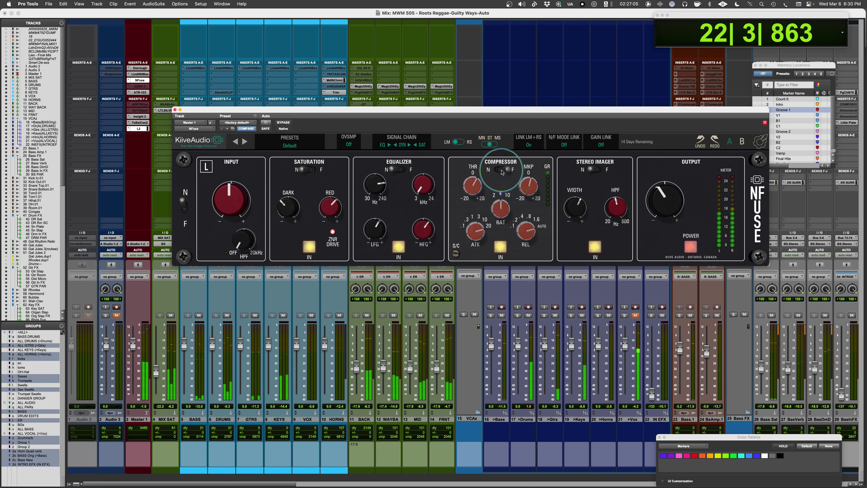
{"action": "left_click", "coordinate": [501, 171]}
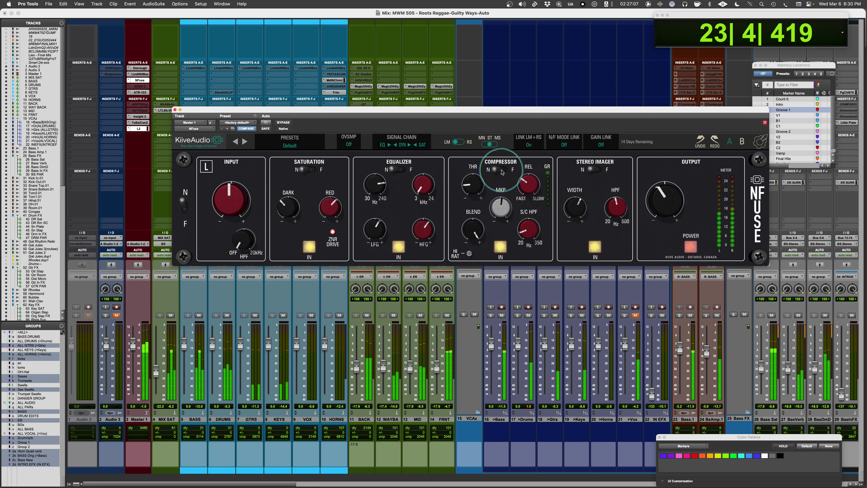
{"action": "key", "text": "space"}
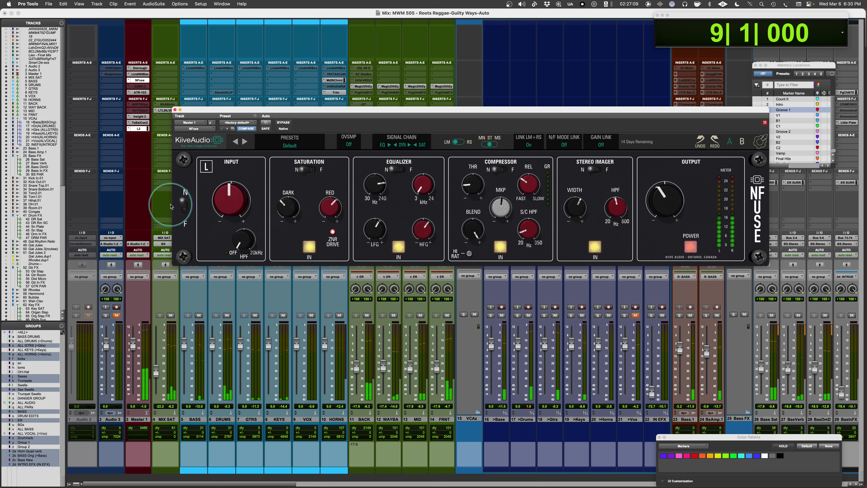
- Switch to the presentation showing the Kiive Audio NFuse "Plugin of the Week" slide
{"action": "left_click", "coordinate": [408, 218]}
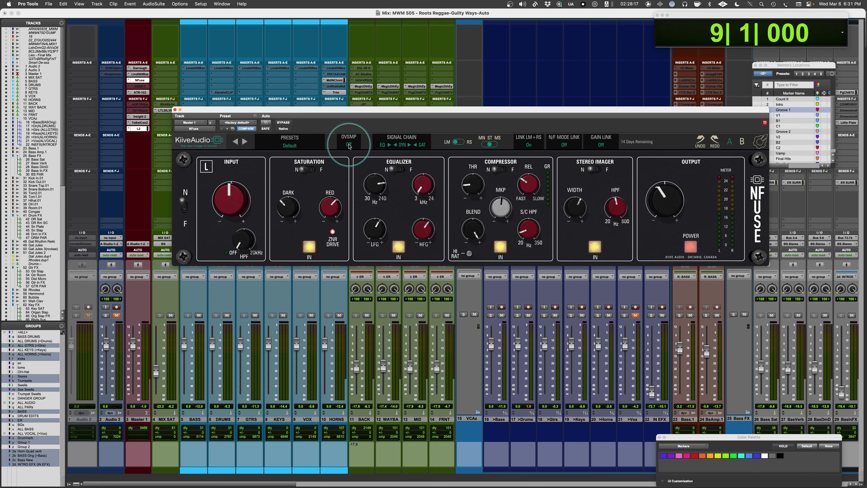
{"action": "key", "text": "super+Tab"}
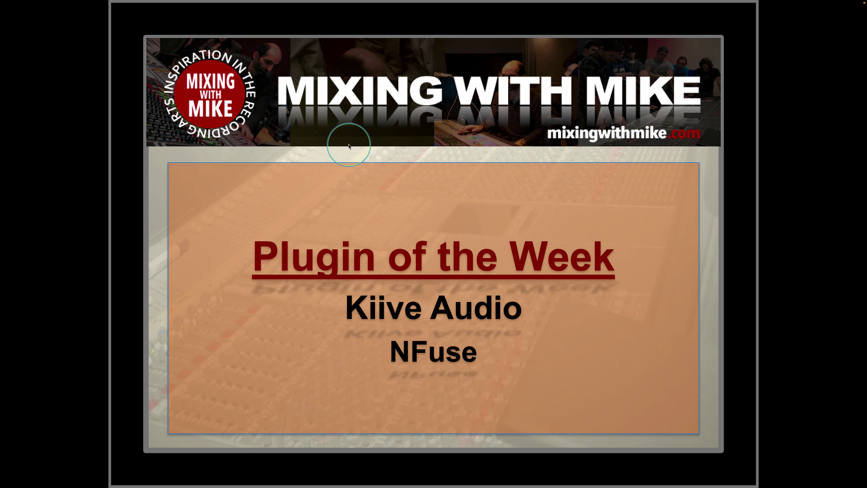